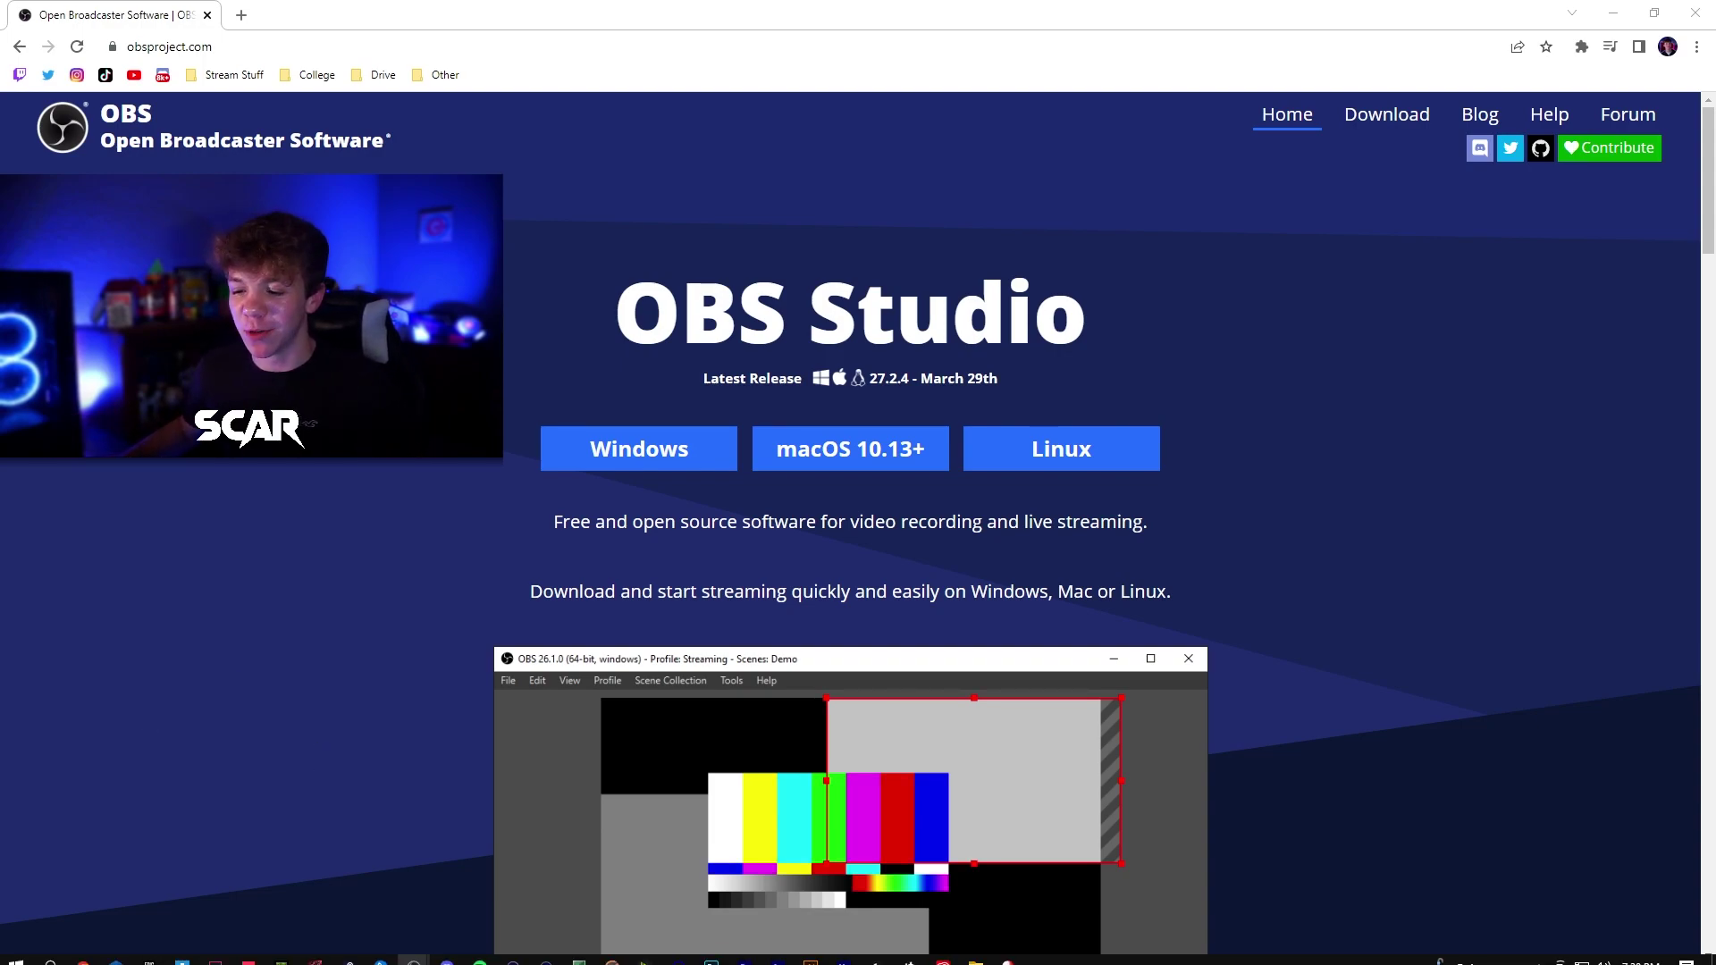
Step: Add a Display Capture source that captures Display 1, the primary monitor
left_click(413, 950)
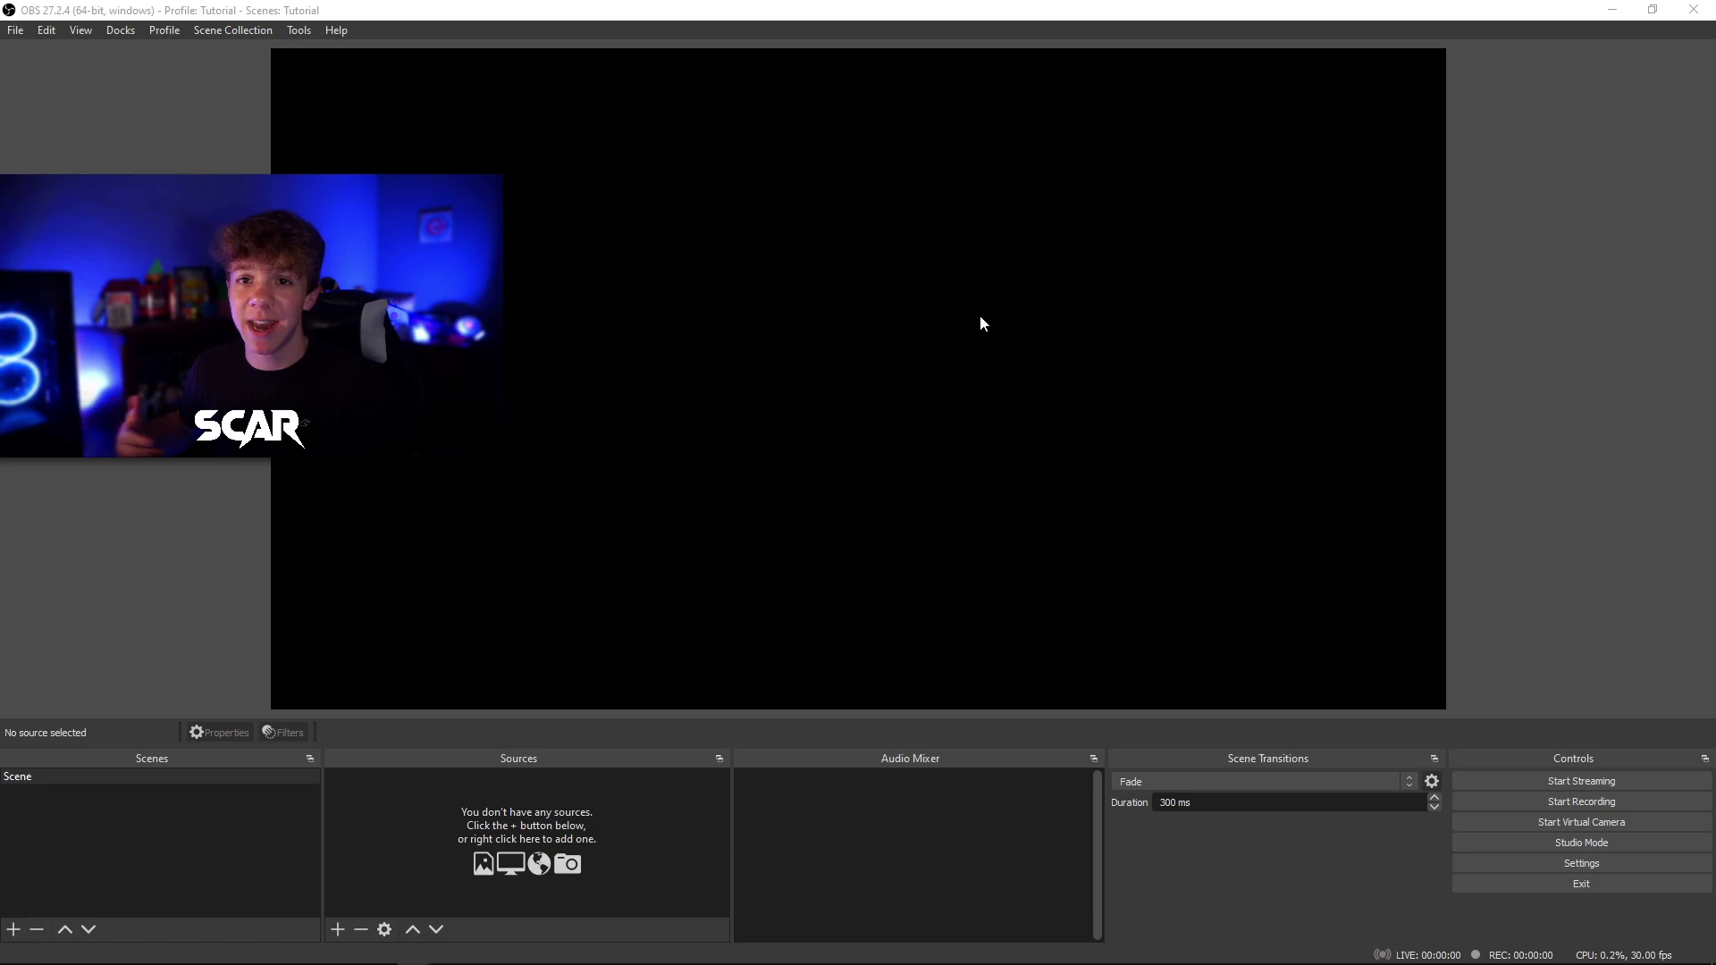
left_click(338, 930)
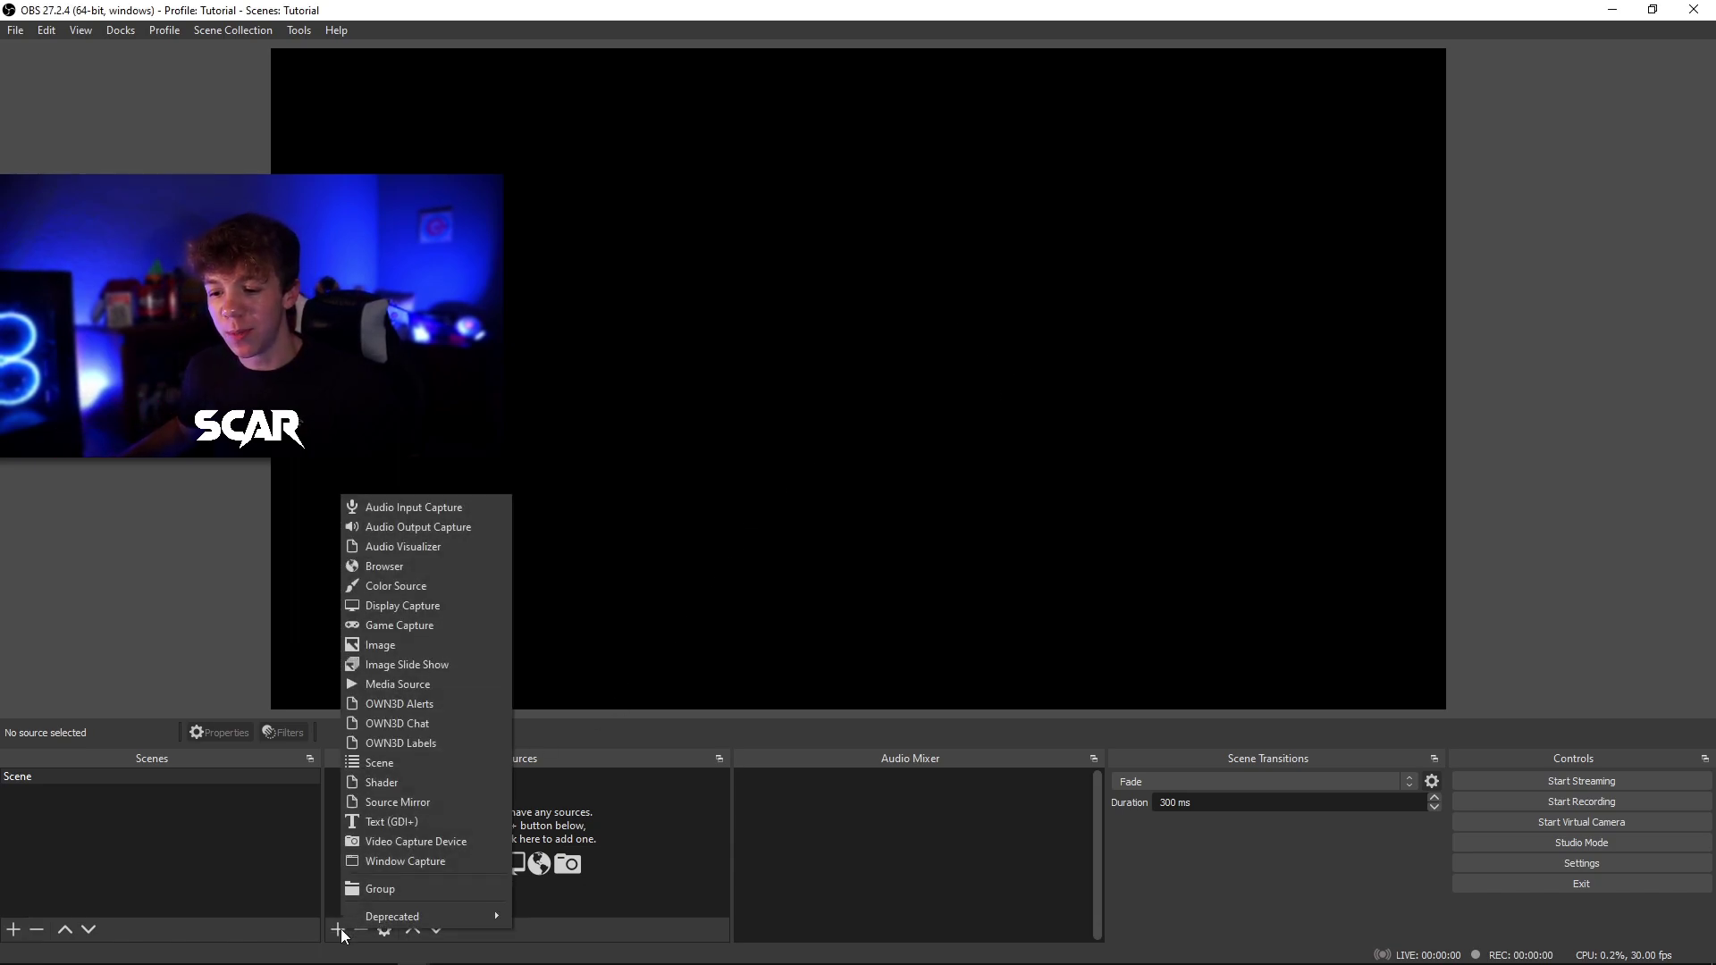
left_click(400, 608)
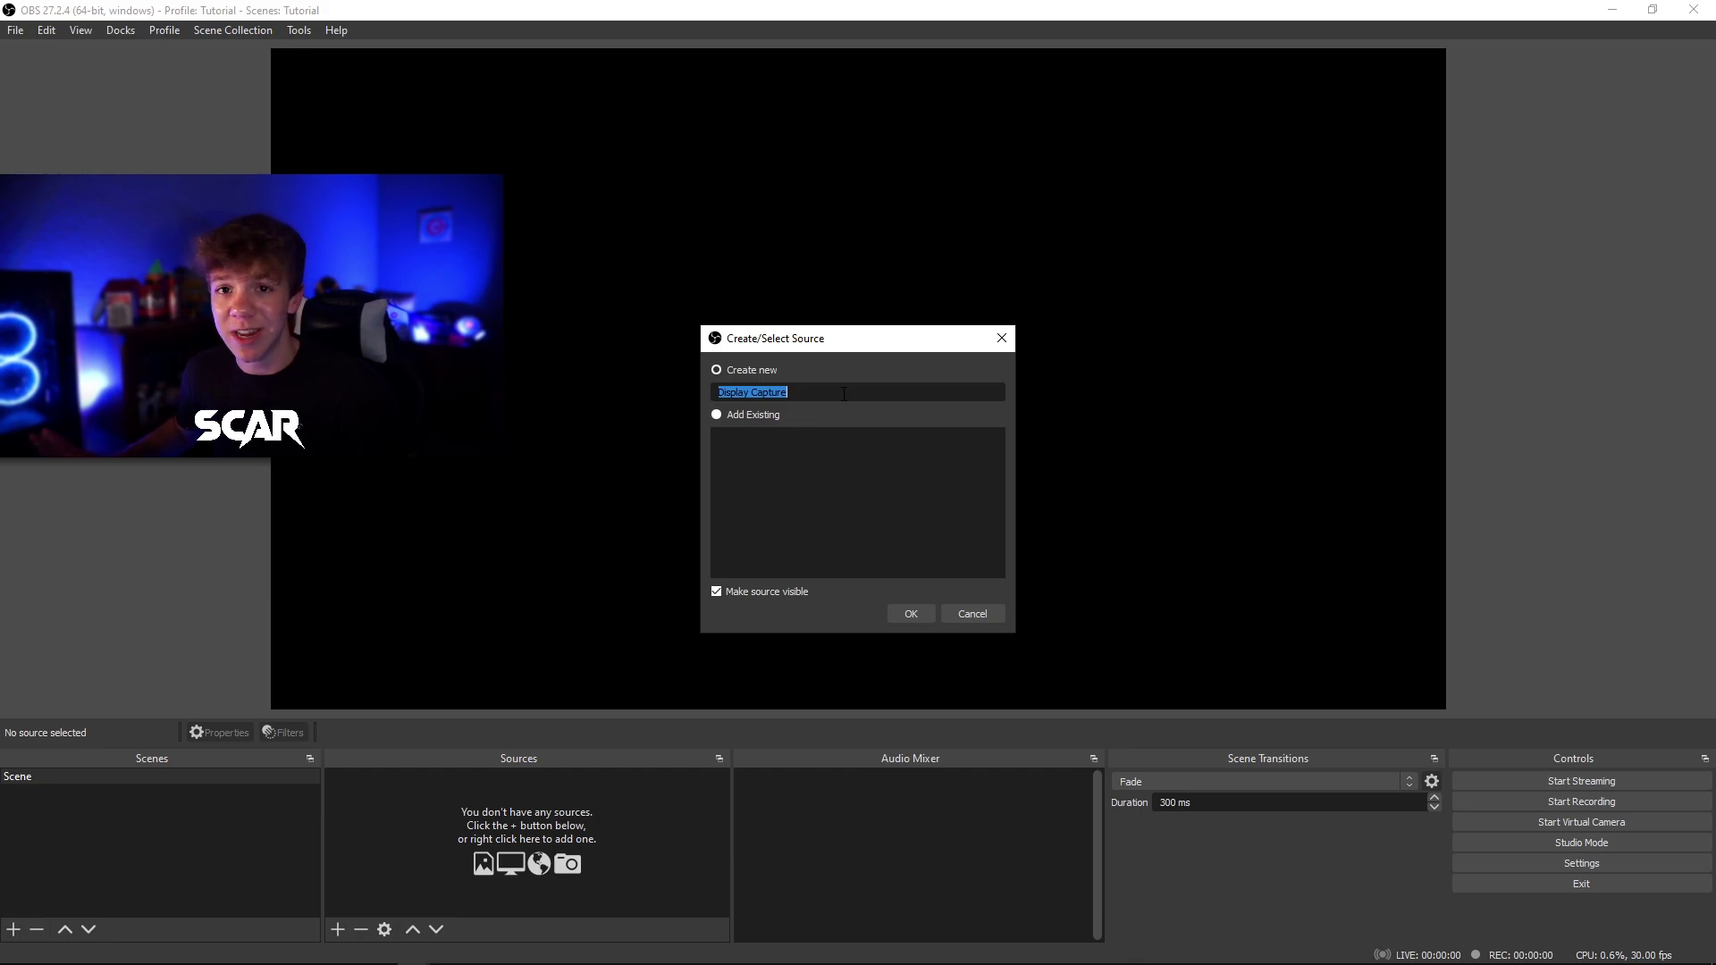
left_click(914, 614)
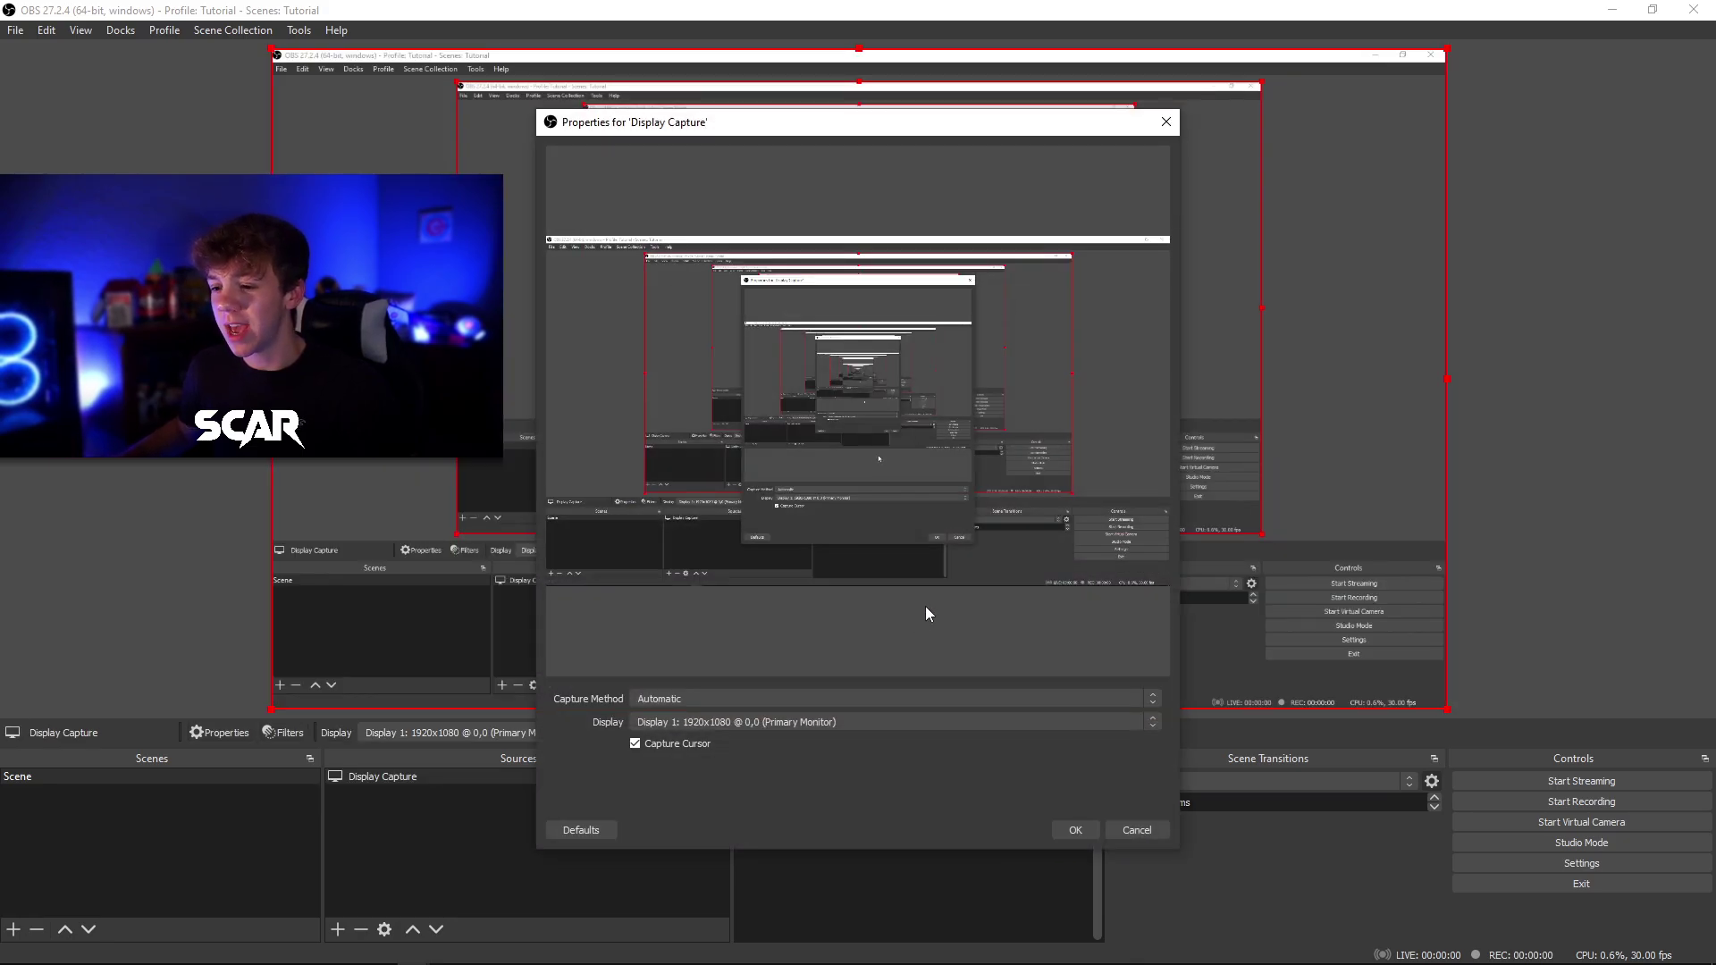
left_click(764, 716)
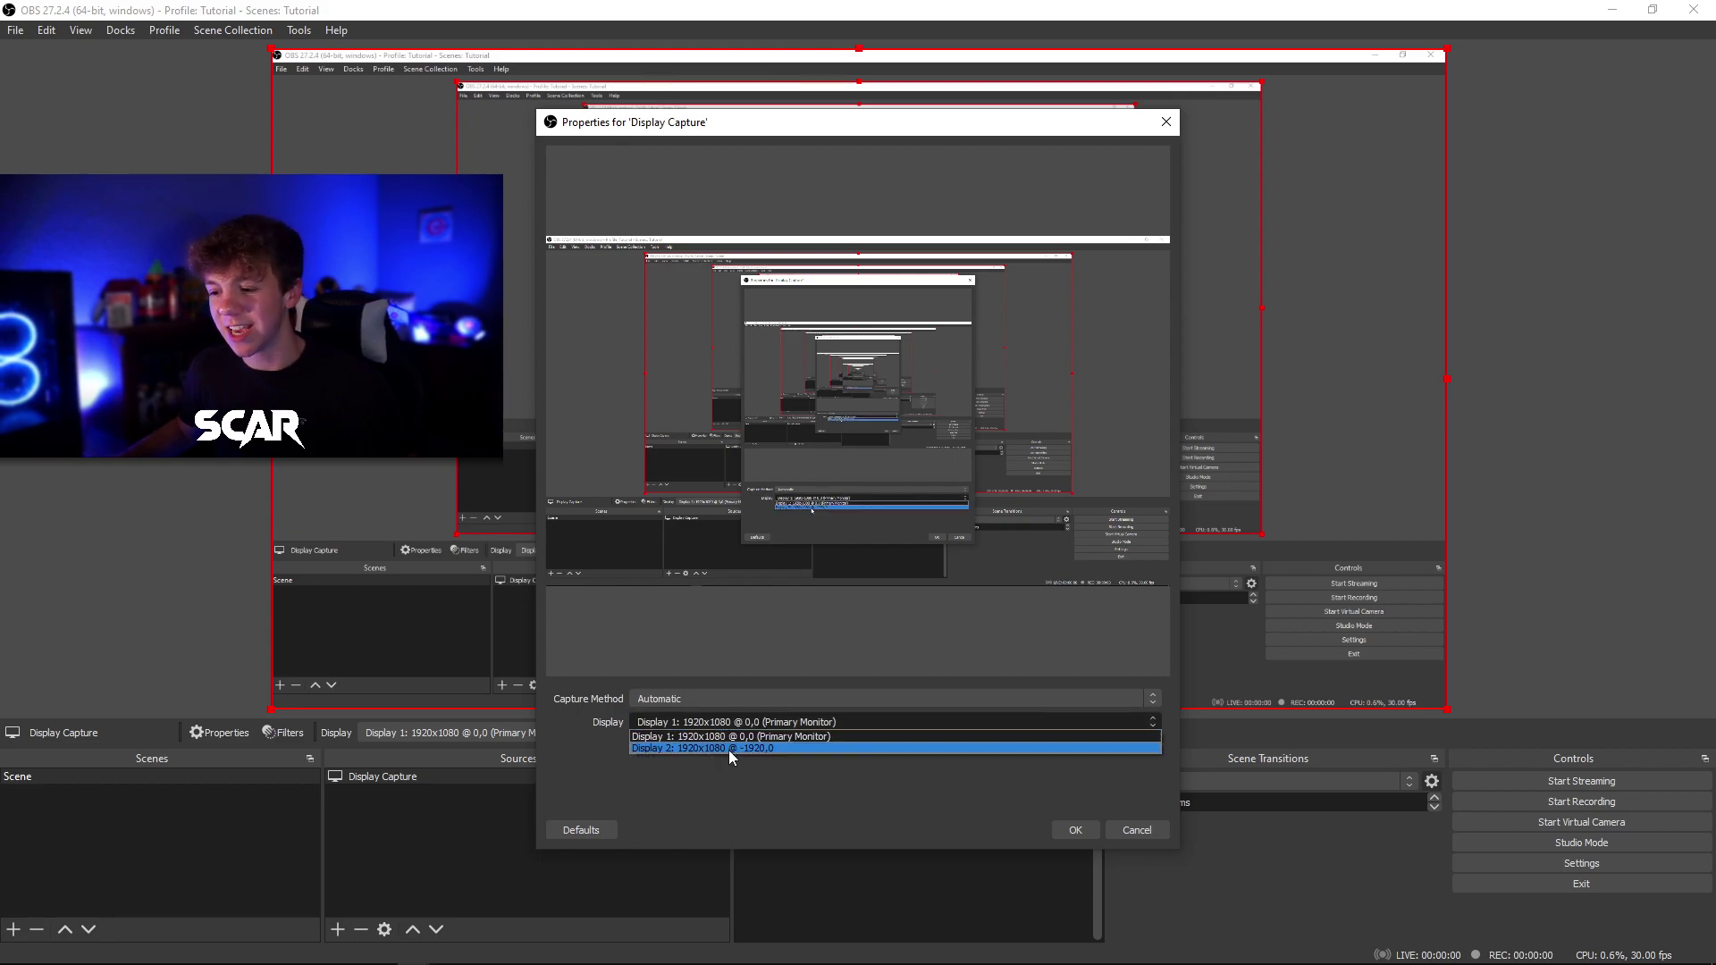
left_click(728, 737)
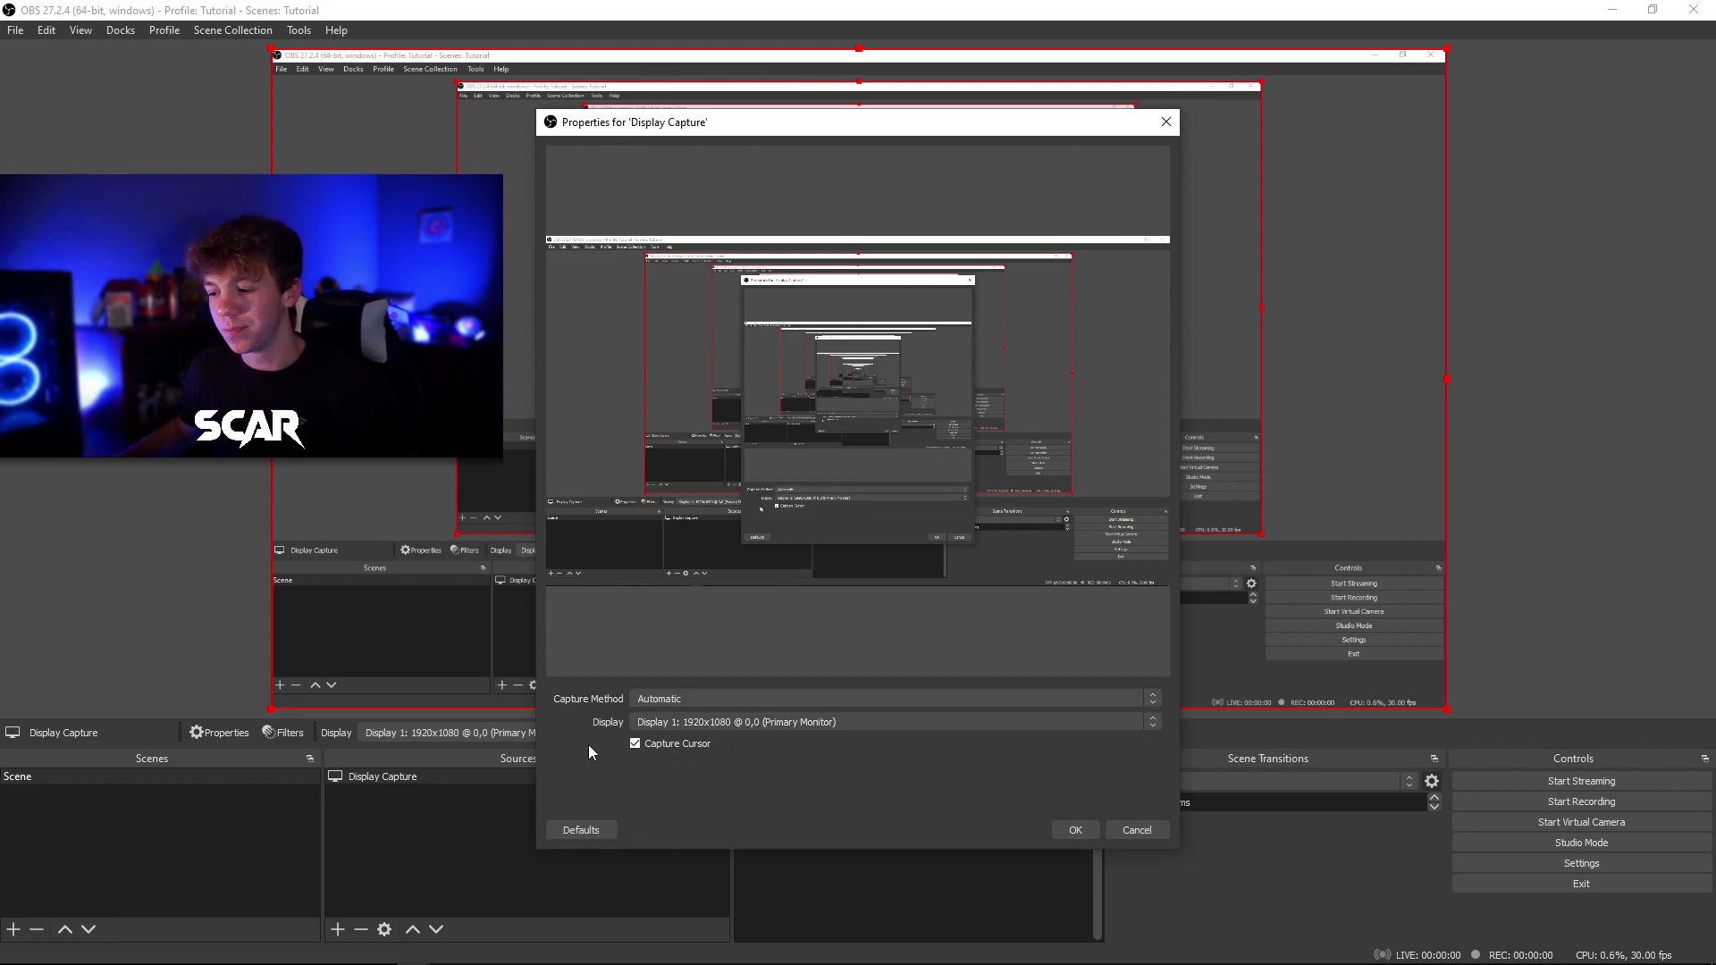
left_click(1076, 832)
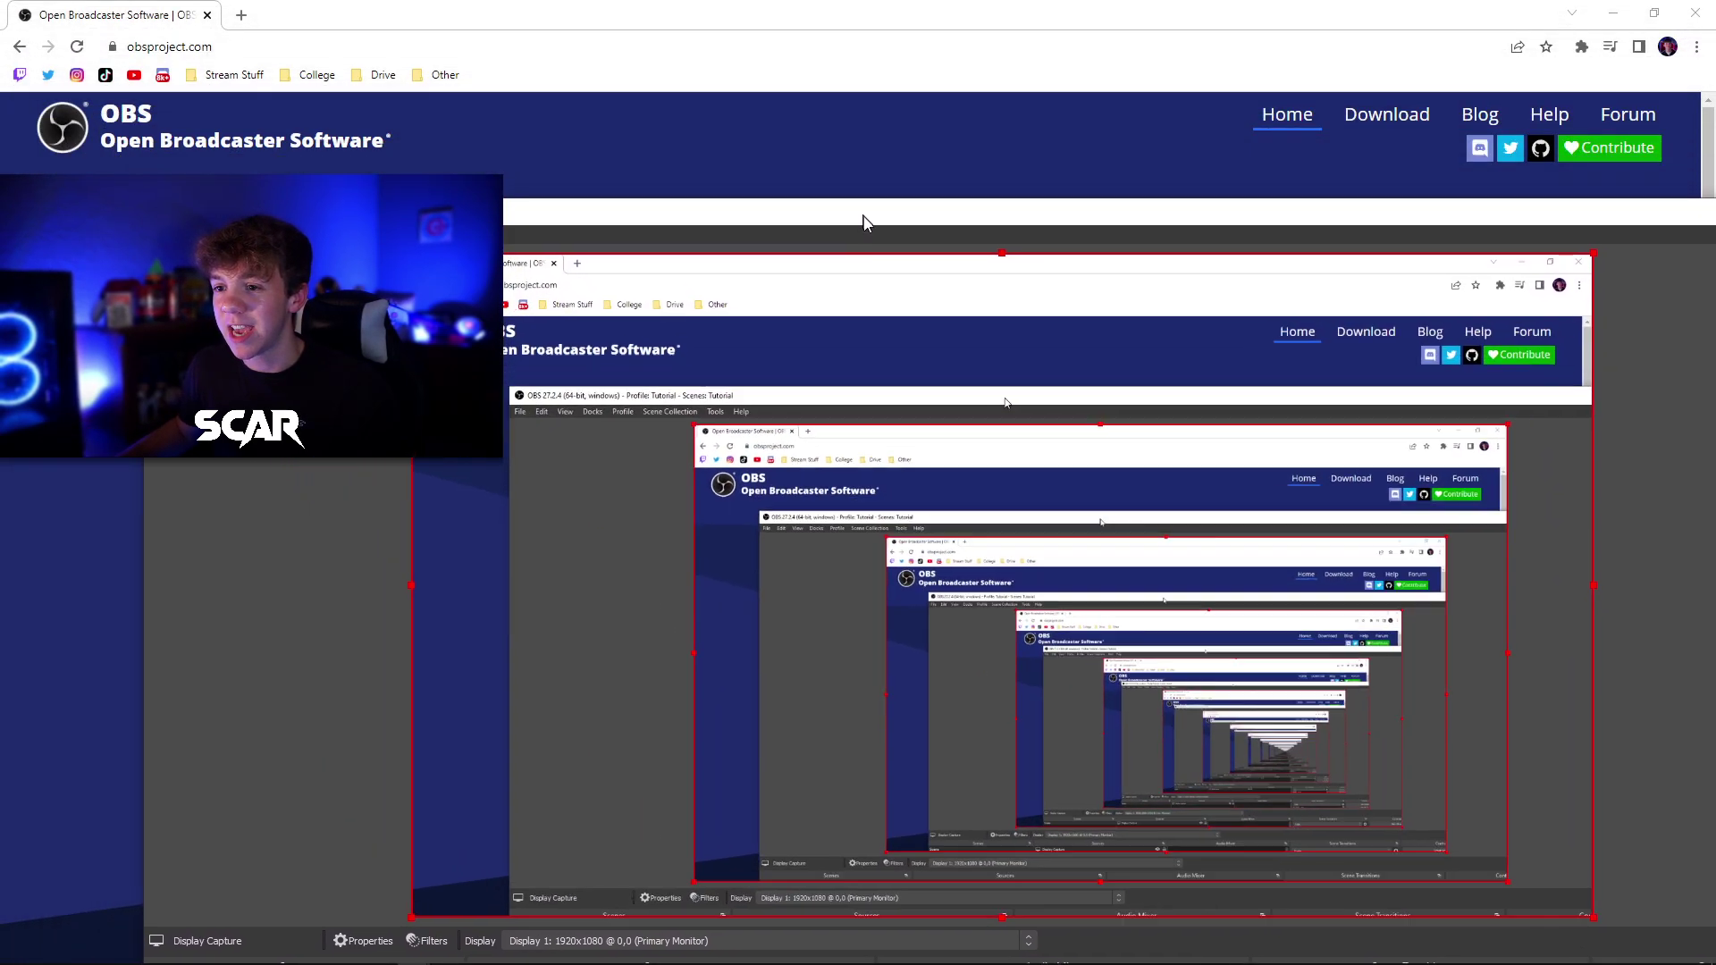
left_click_drag(863, 222, 701, 158)
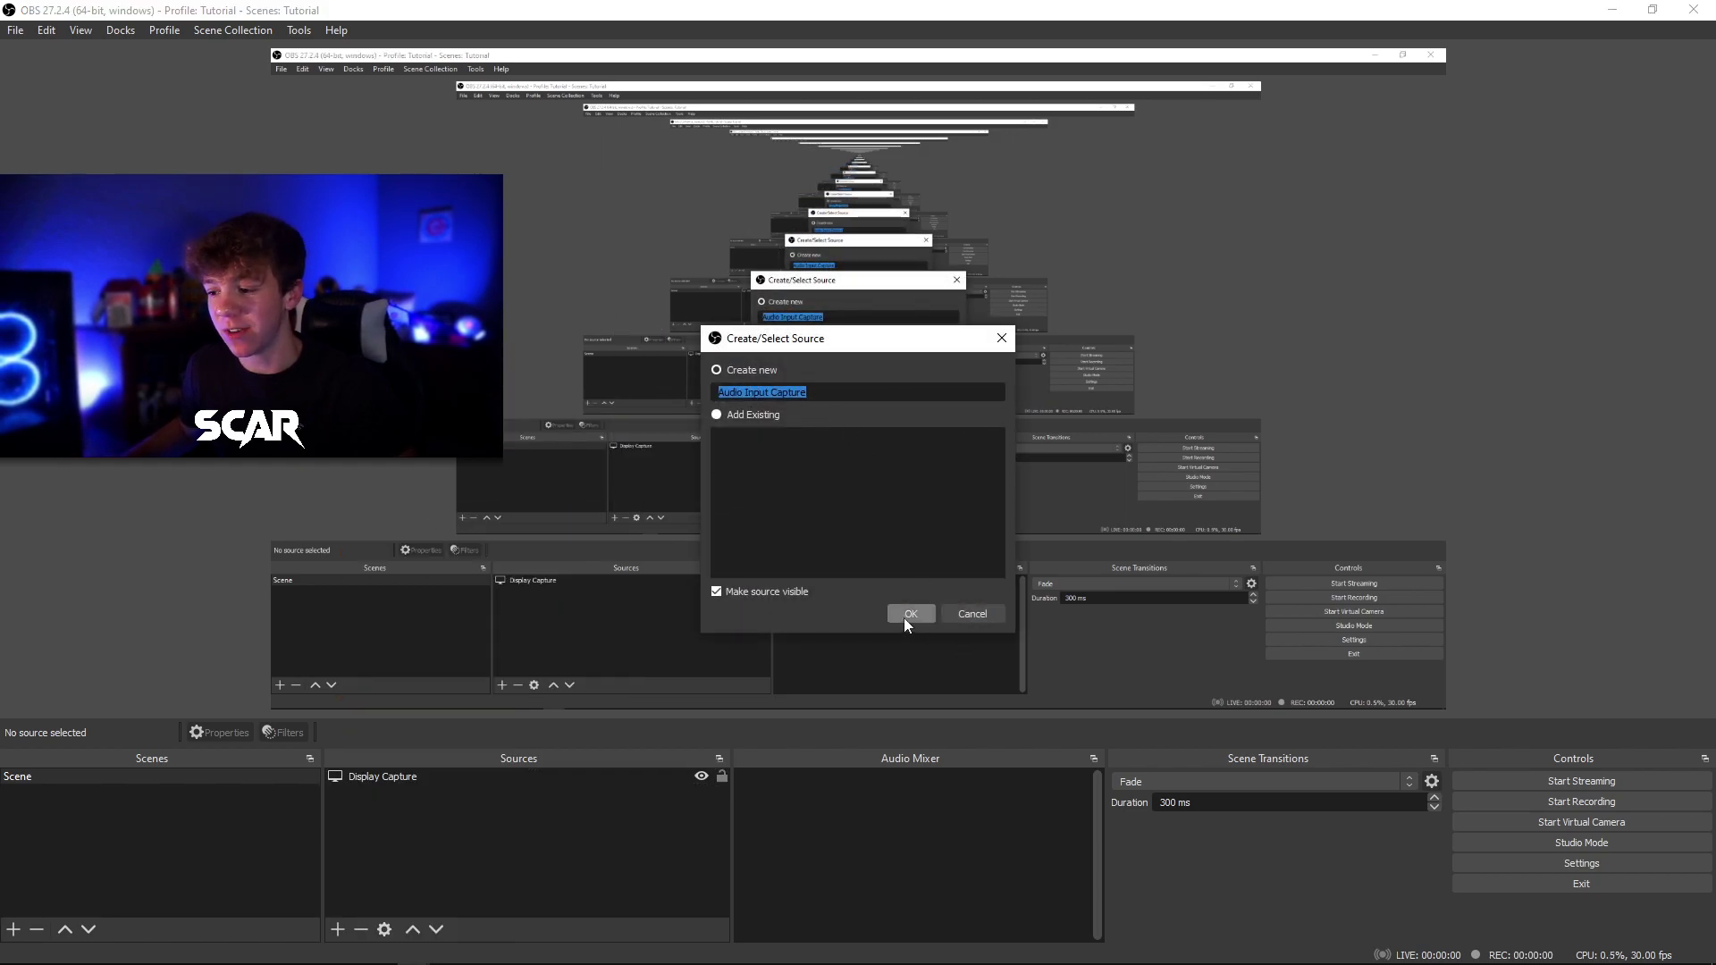
Step: Add an Audio Input Capture source using the Mic In (Elgato Wave:3) microphone
left_click(908, 614)
left_click(680, 165)
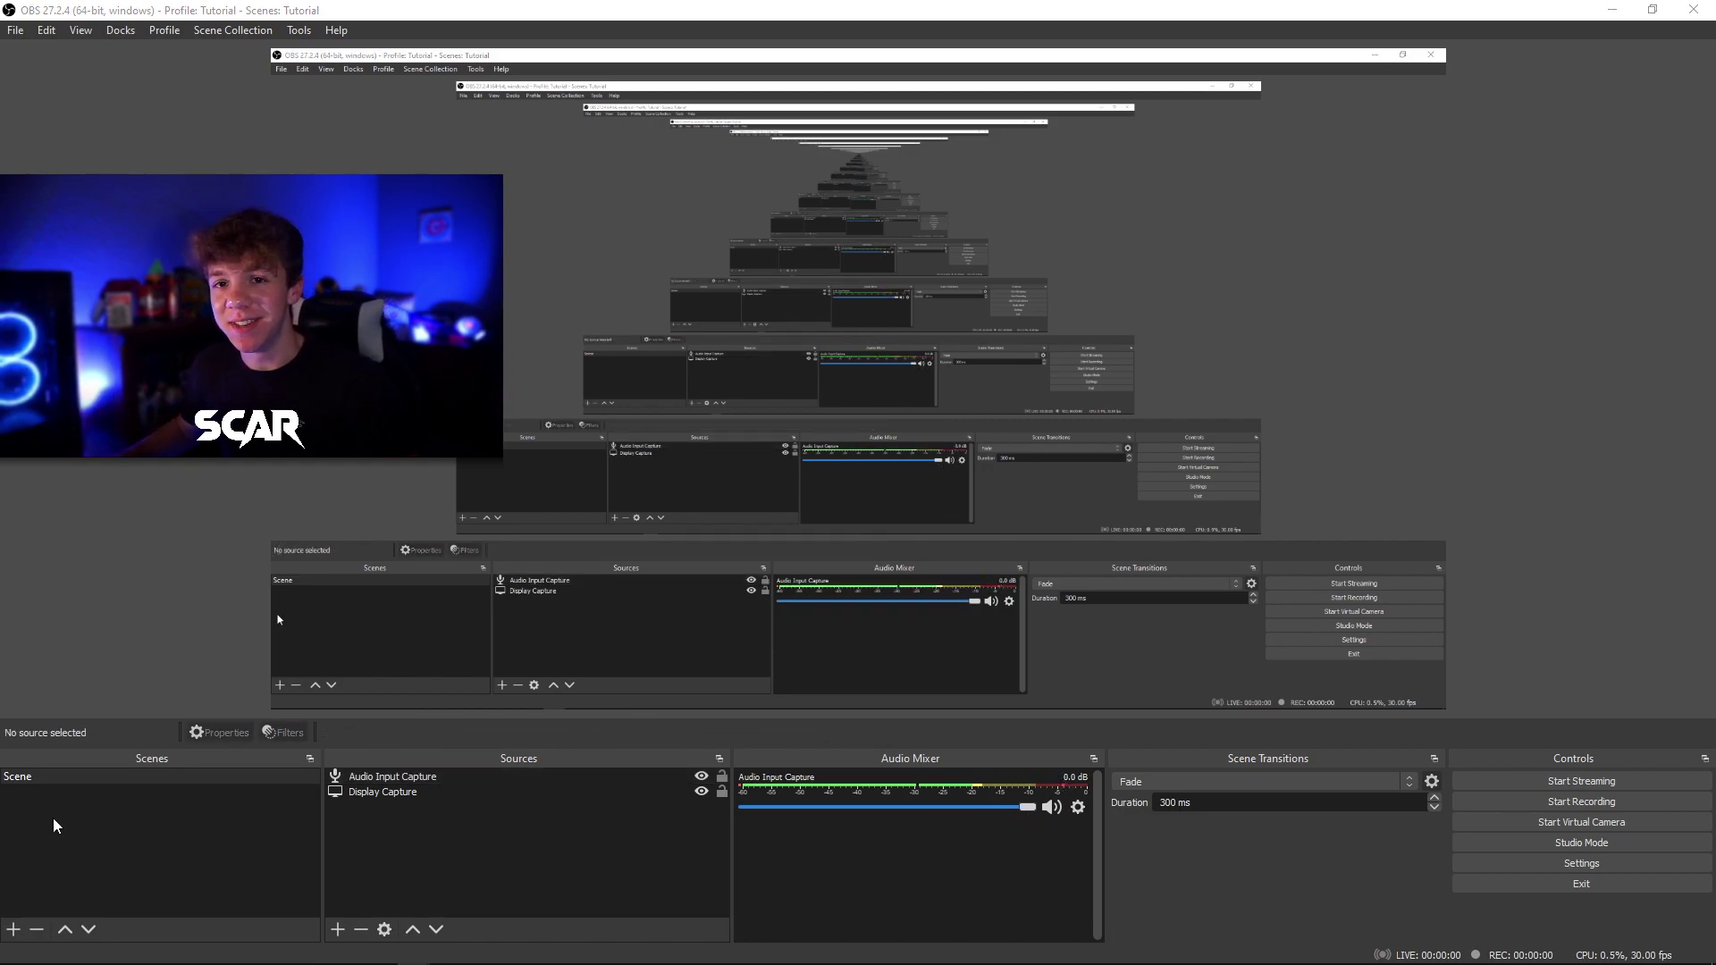
Step: Set the global Mic/Auxiliary Audio device to Wave Link Stream (Elgato Wave:3)
left_click(1633, 863)
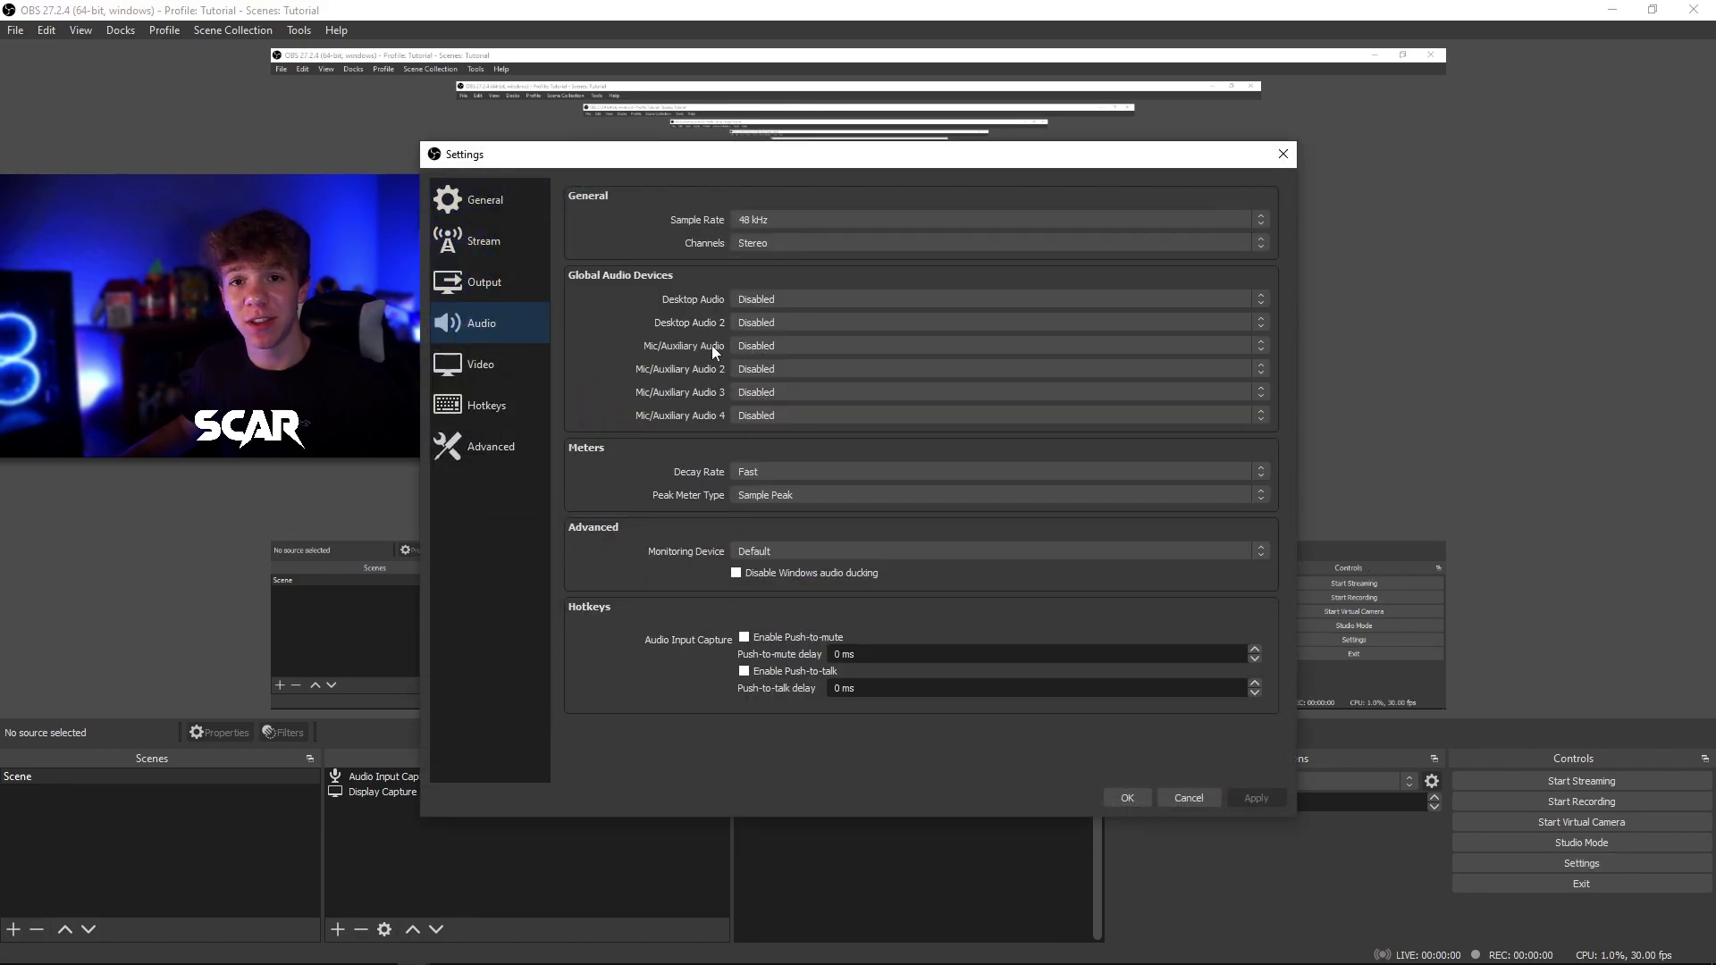
left_click(769, 346)
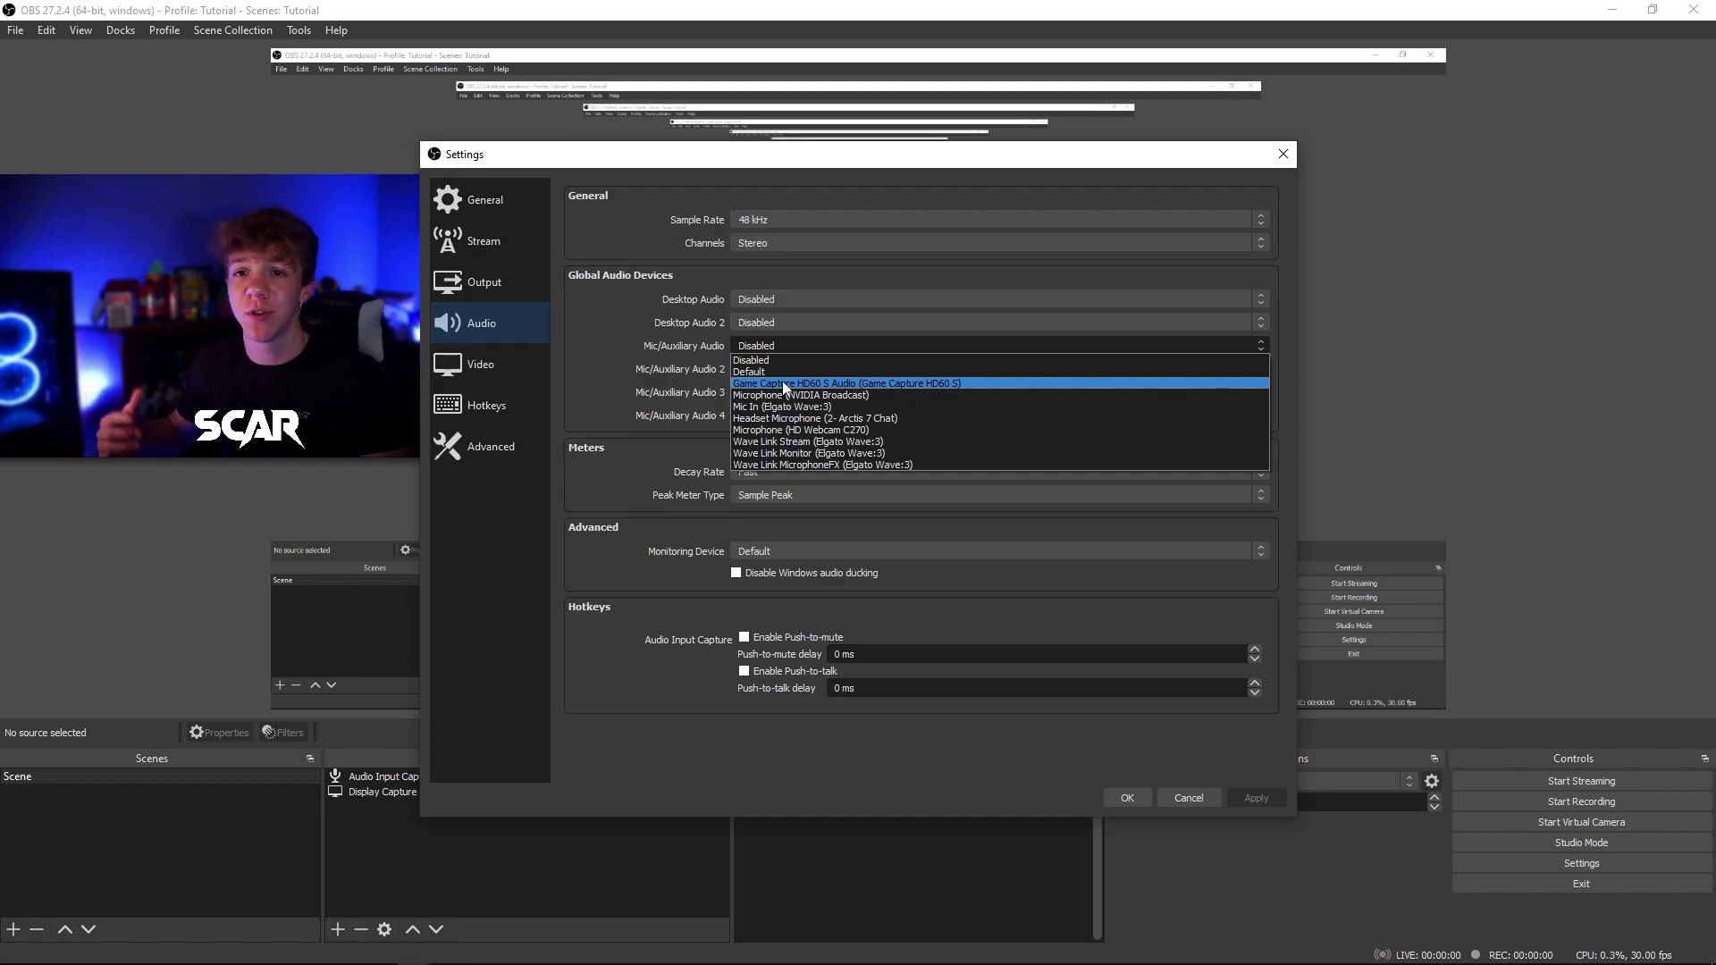
left_click(836, 441)
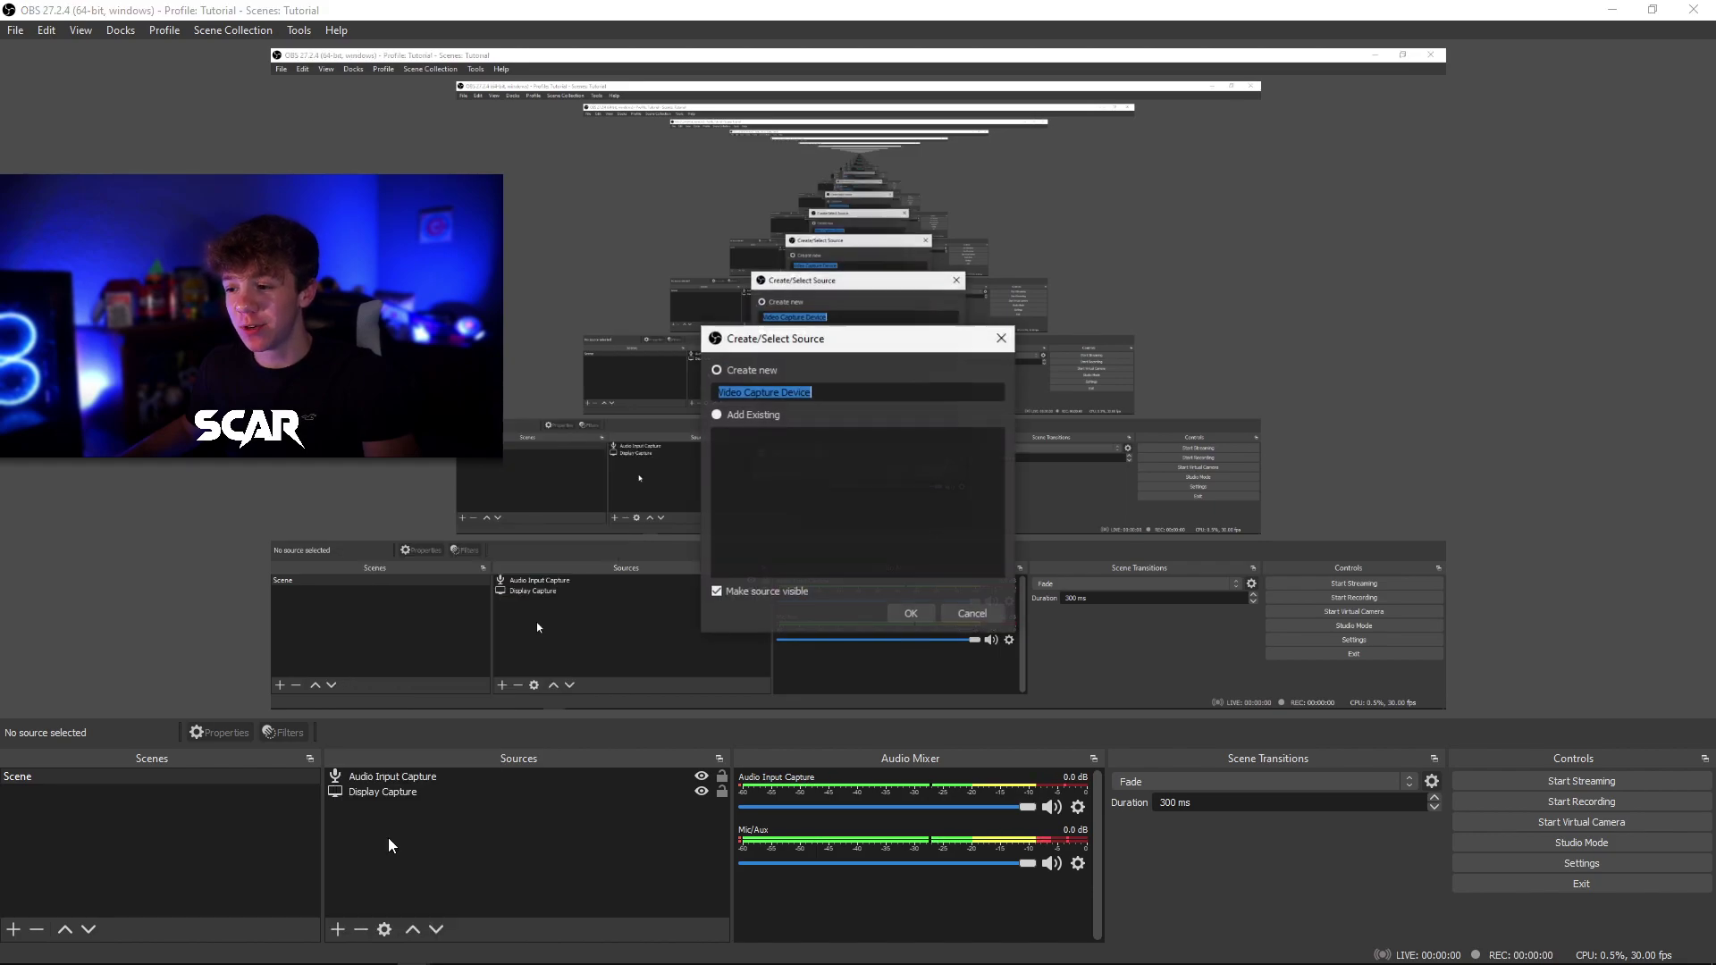
left_click(912, 614)
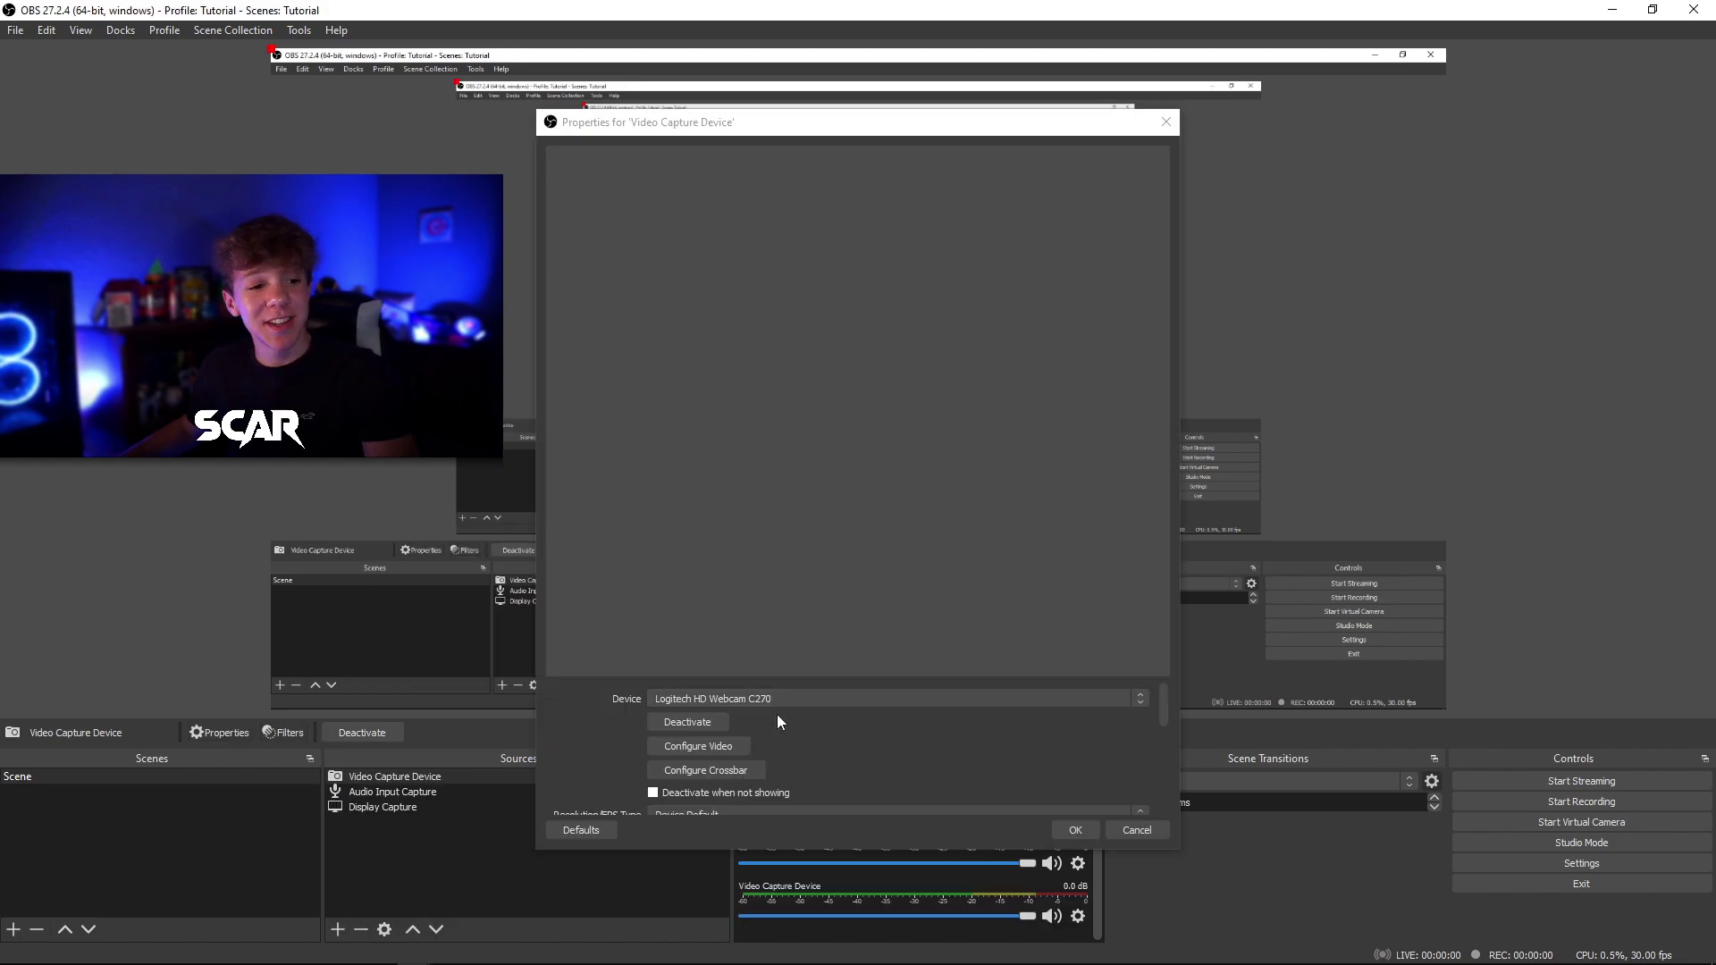
left_click(810, 698)
left_click(578, 686)
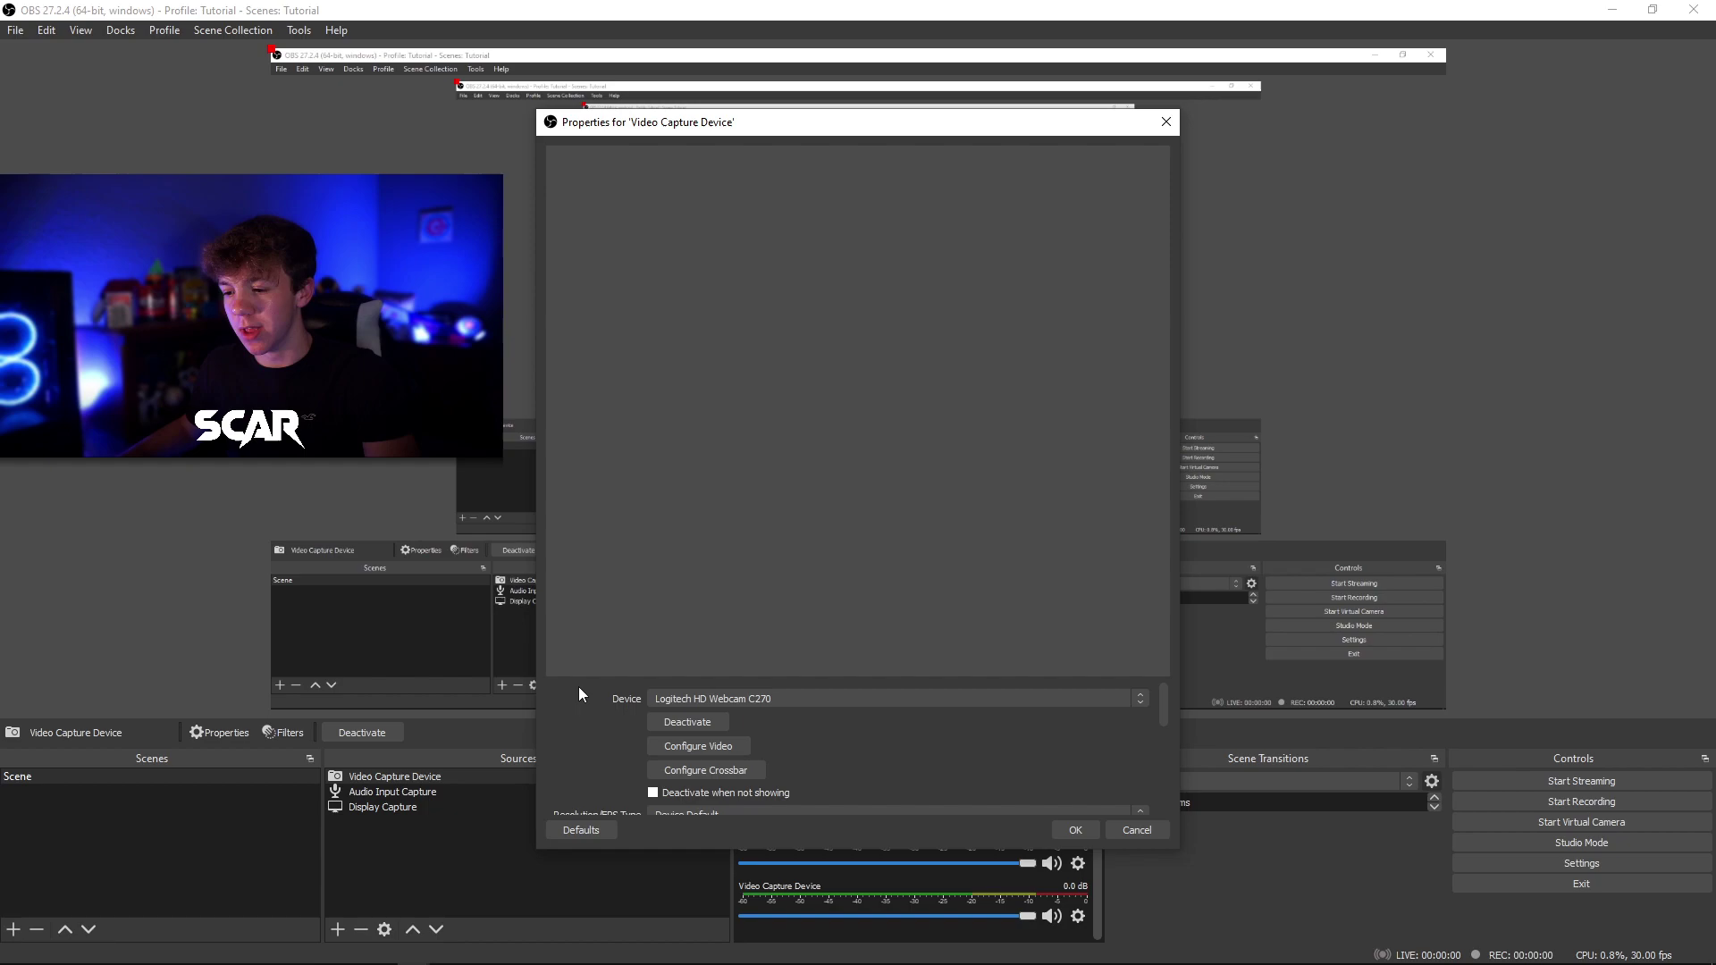
scroll(603, 737, "down", 1)
scroll(597, 735, "down", 1)
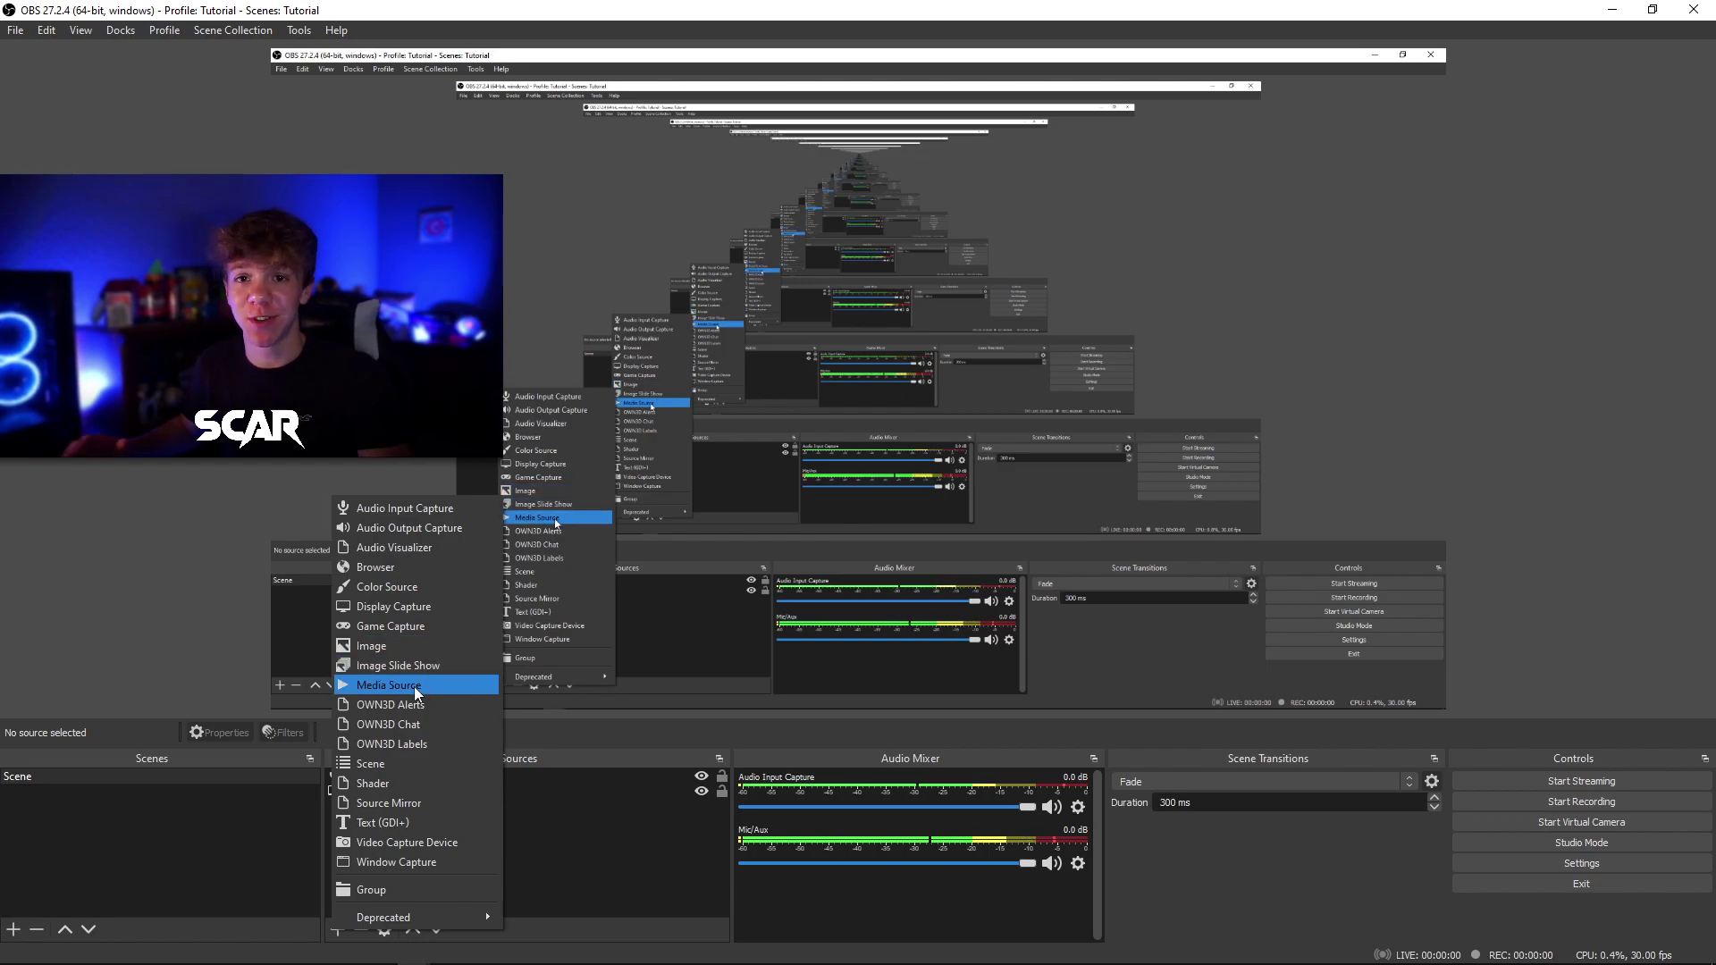
Step: Create a new empty scene named Scene 2
left_click(100, 557)
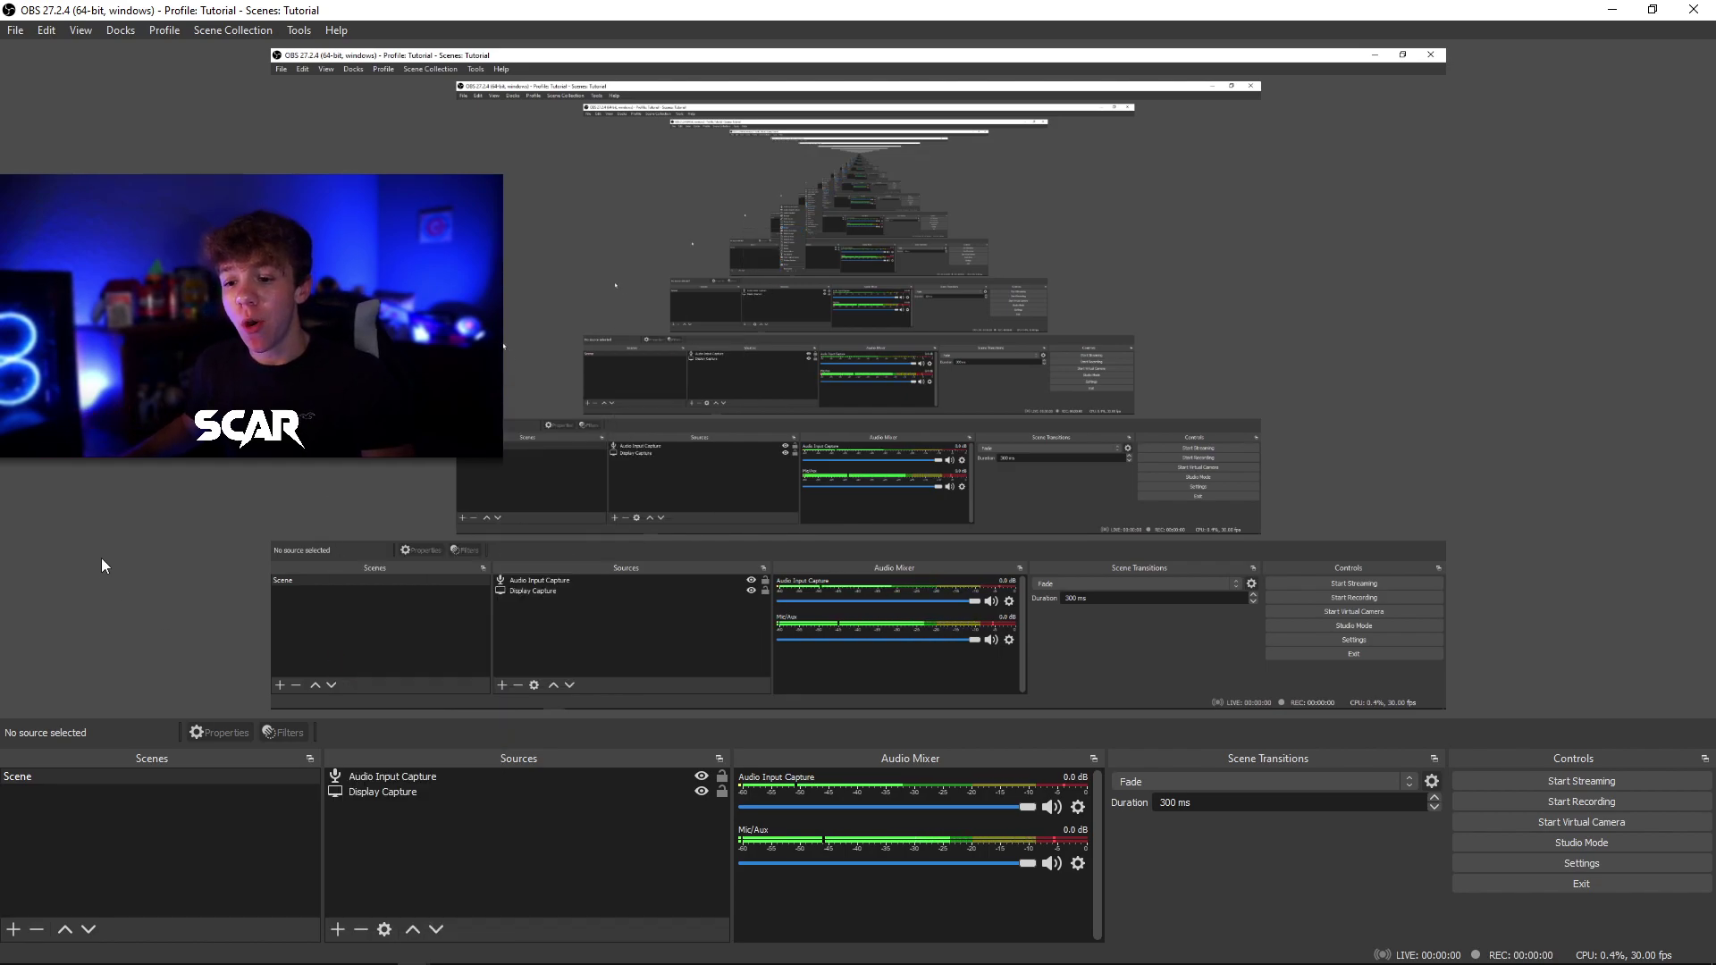
left_click(14, 929)
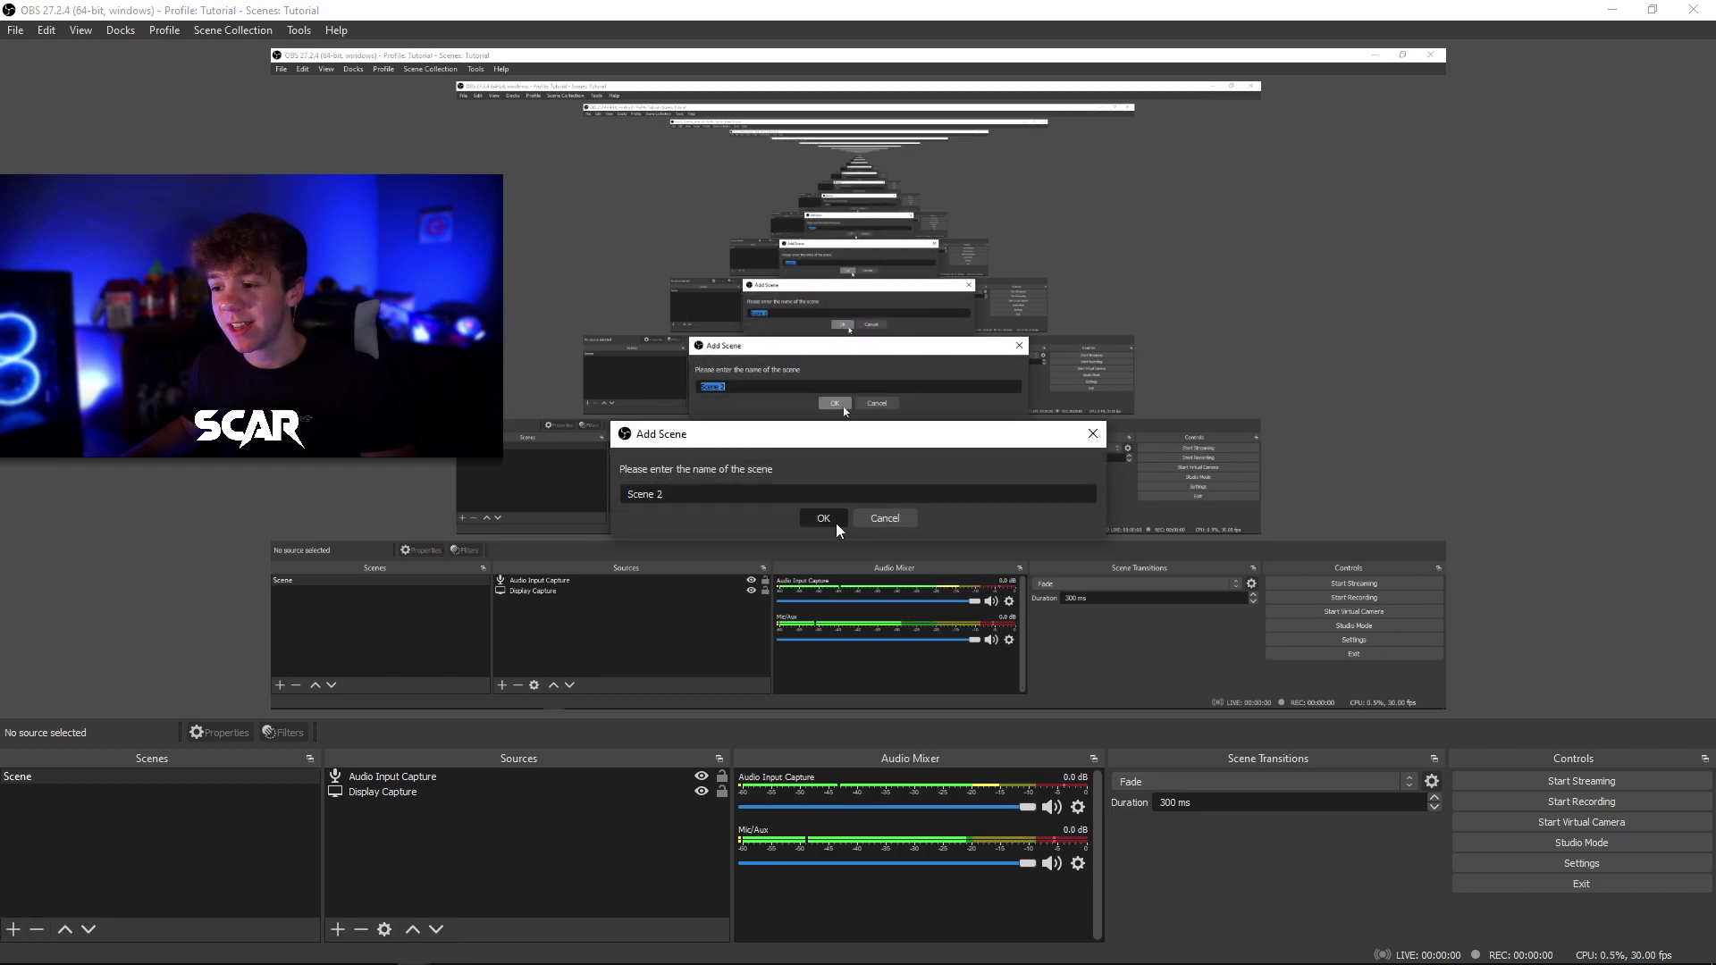
left_click(823, 519)
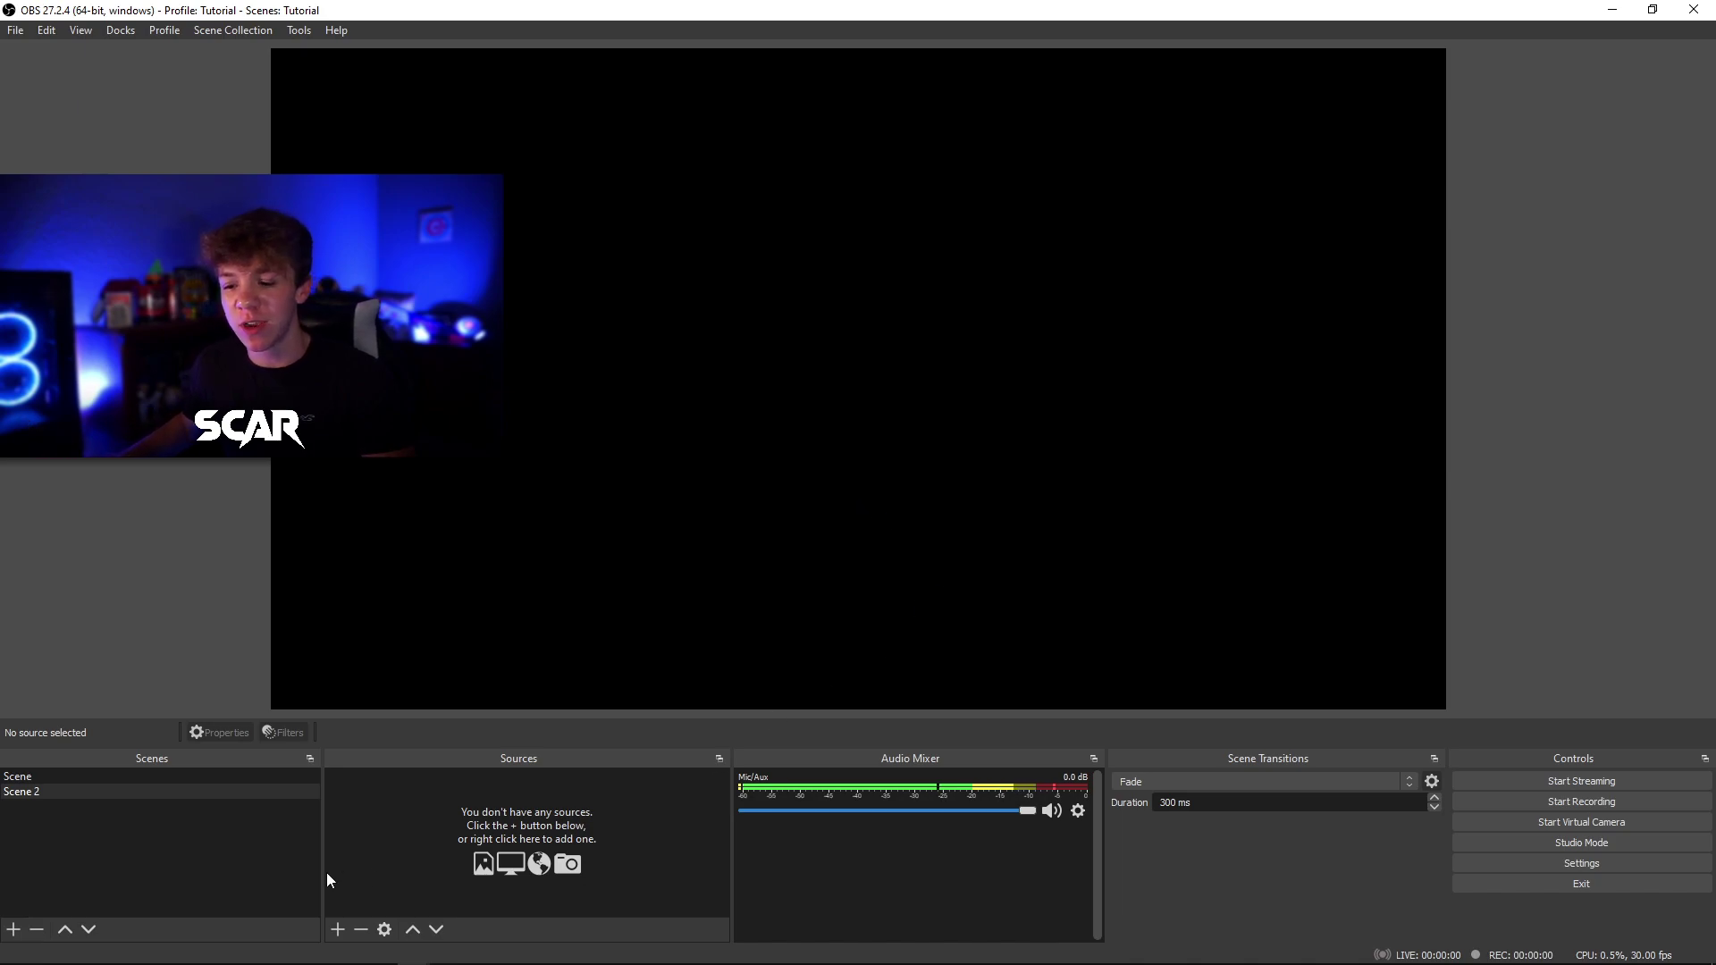
Step: Browse the source types without adding any, then reselect the original Scene
left_click(336, 929)
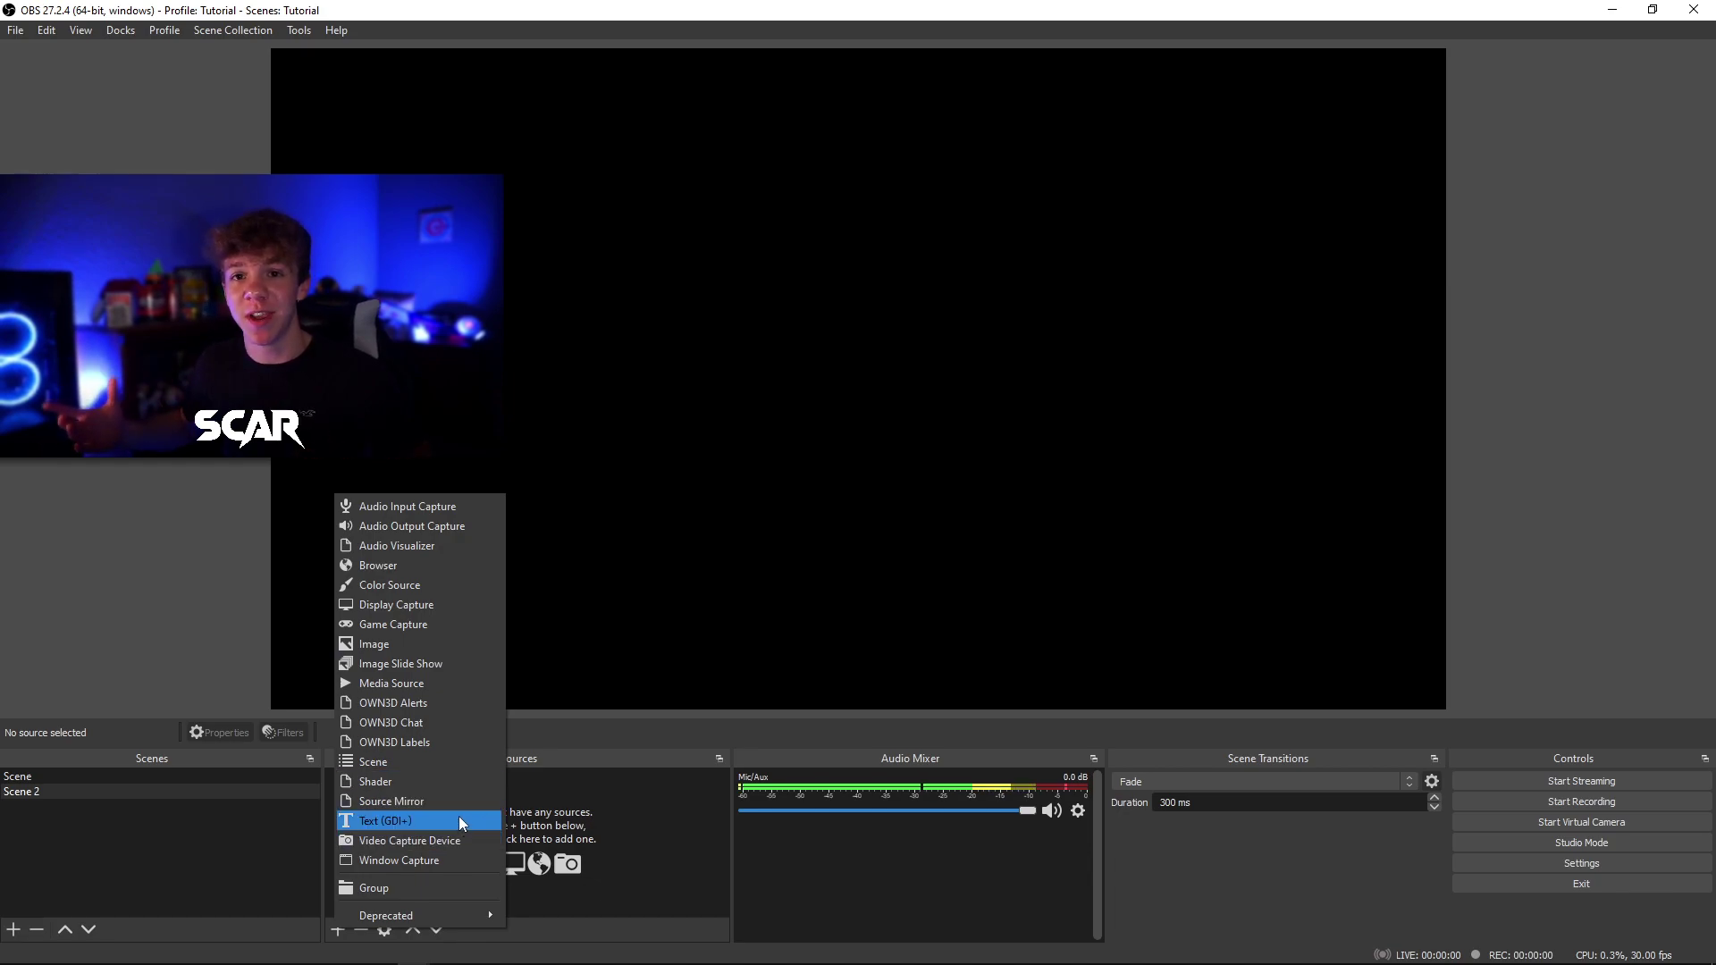
left_click(664, 894)
left_click(105, 775)
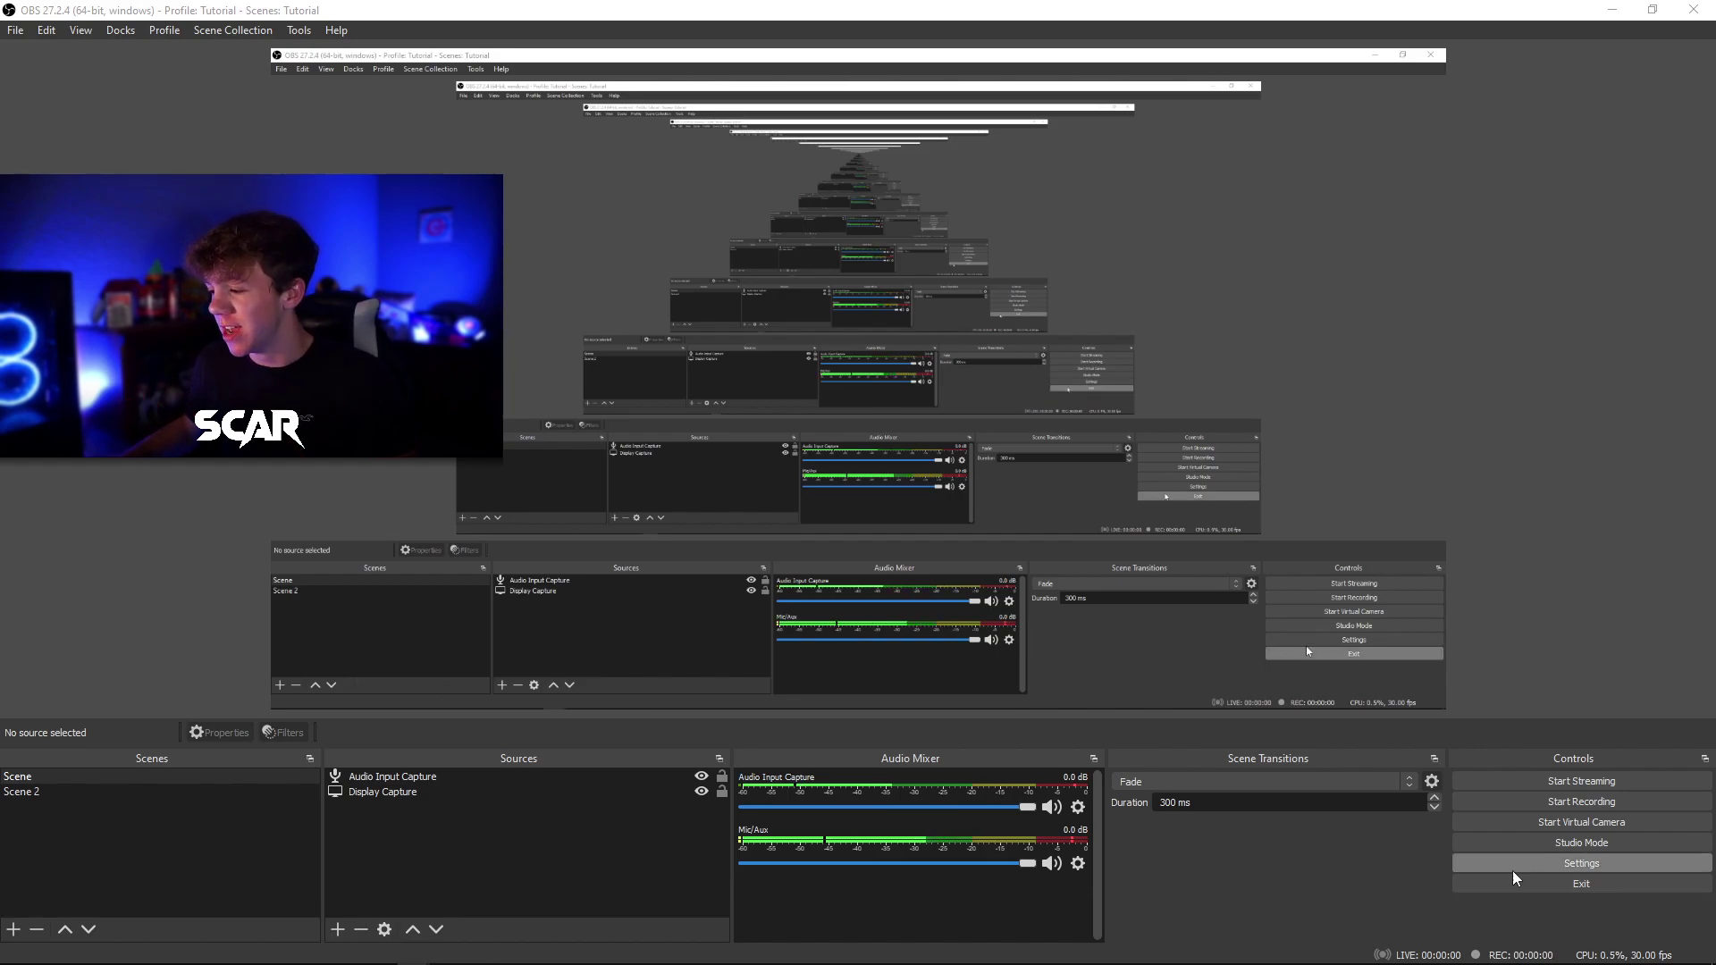
Step: Choose Twitch as the streaming service on the Stream settings page
left_click(1519, 862)
left_click(487, 242)
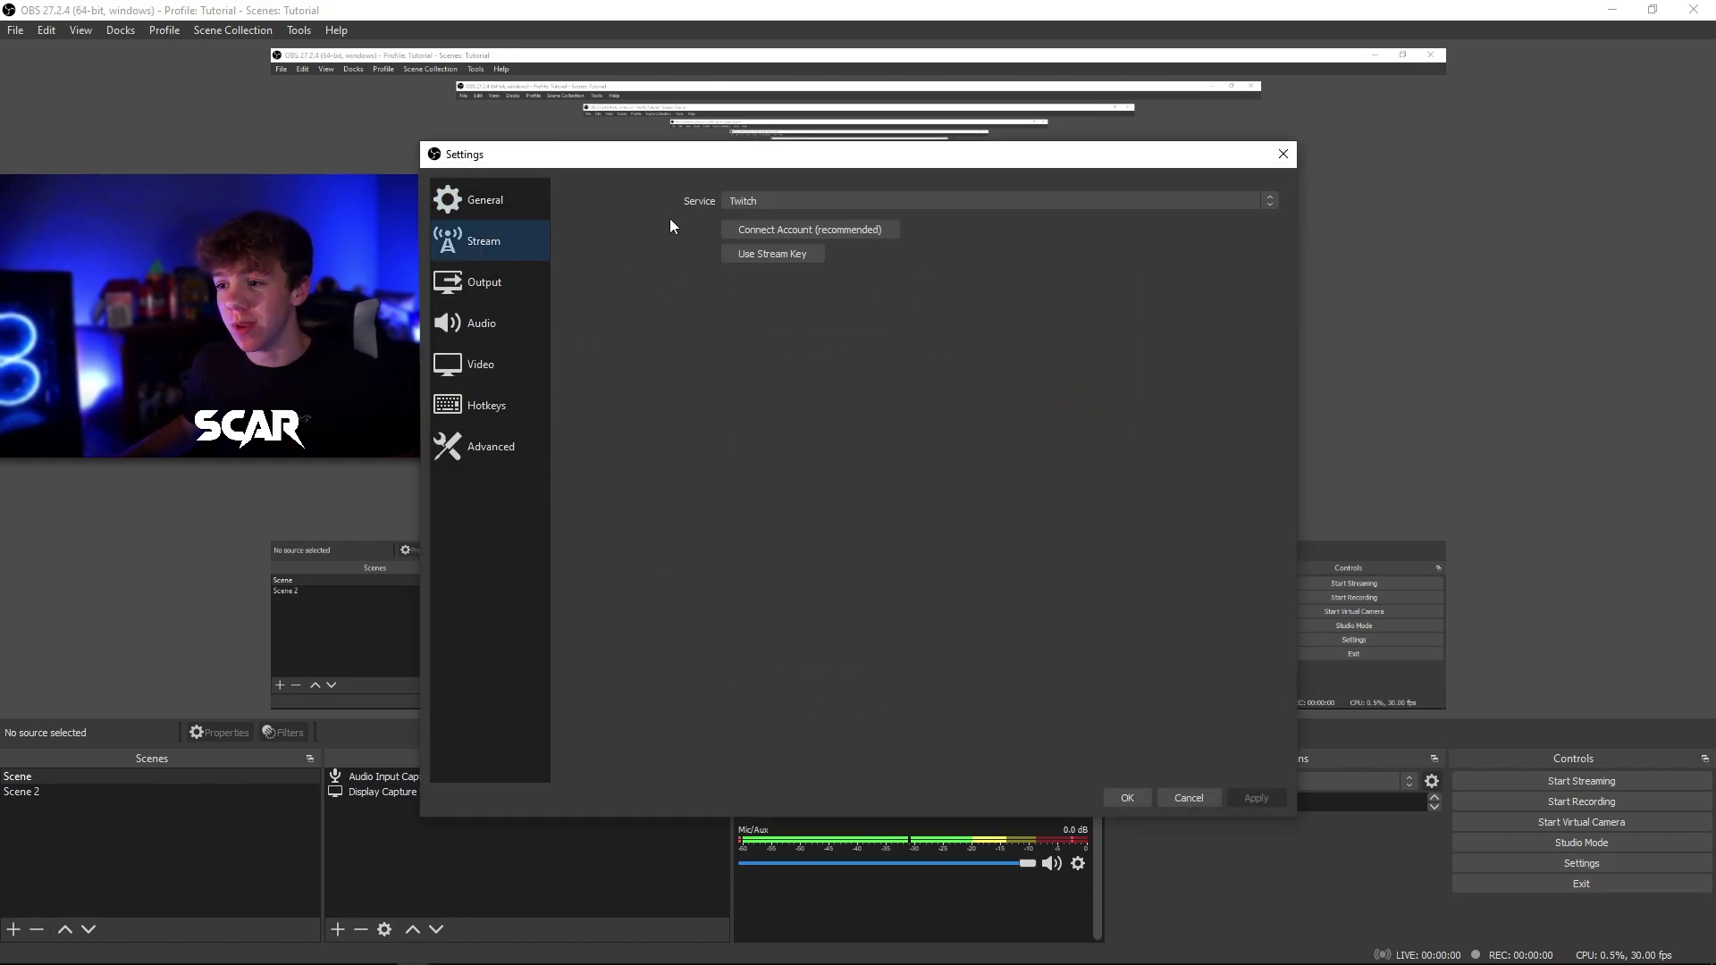
left_click(766, 200)
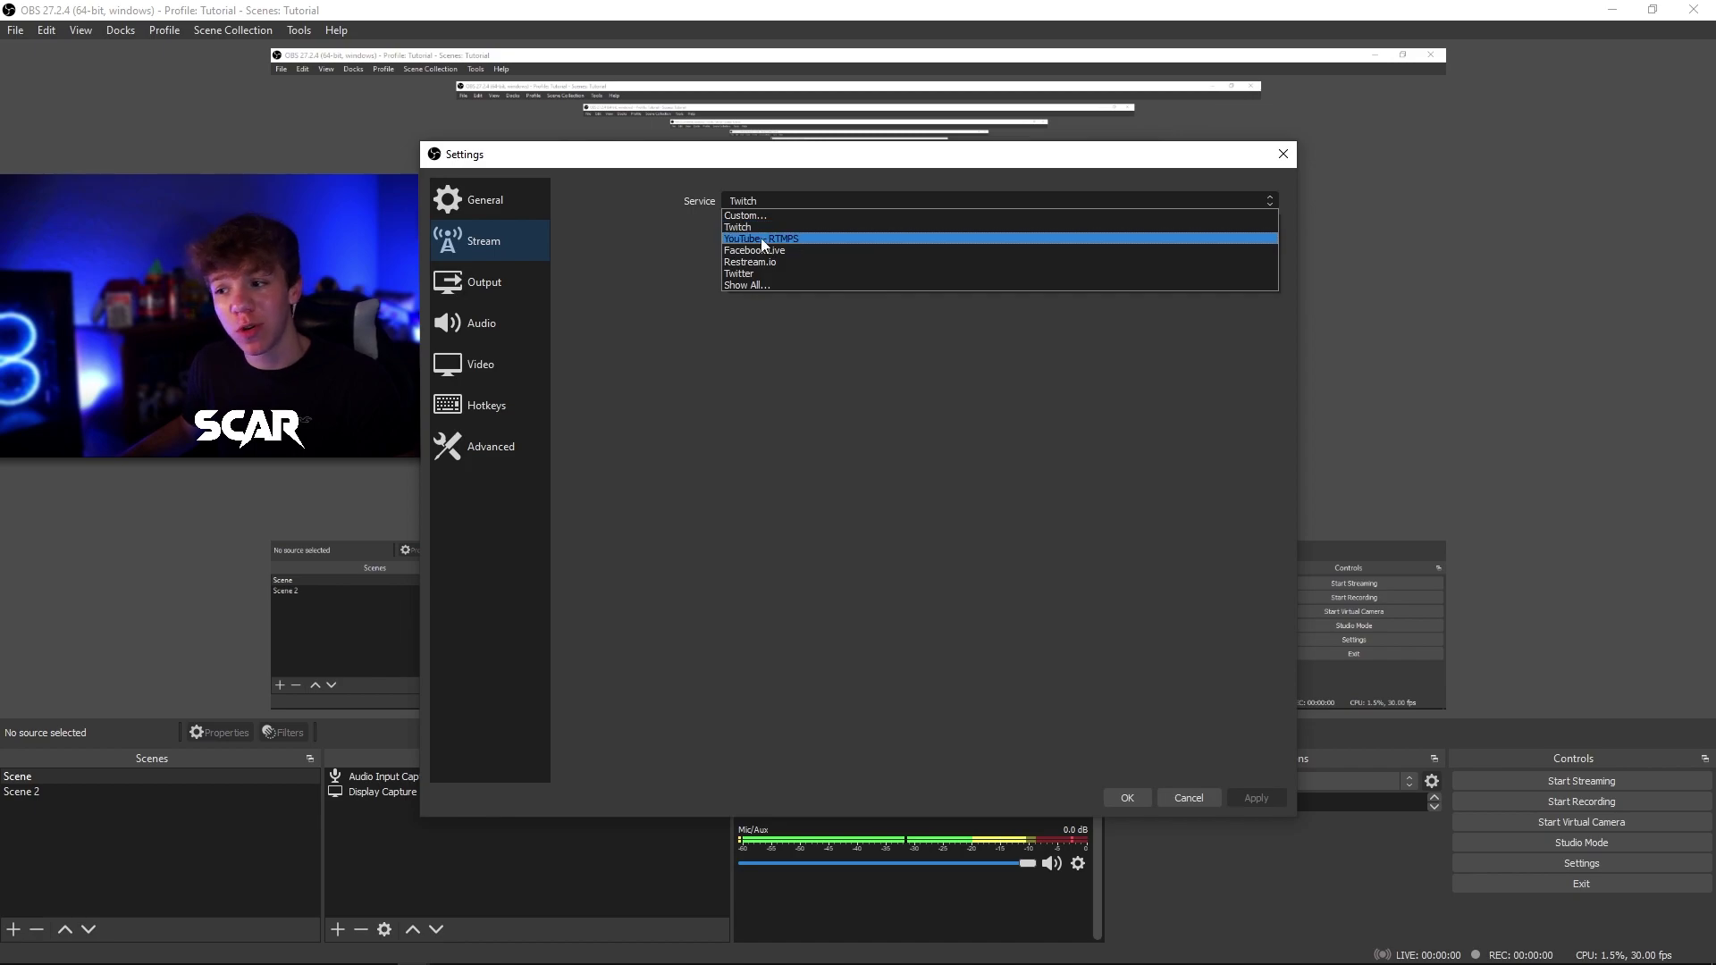
left_click(695, 215)
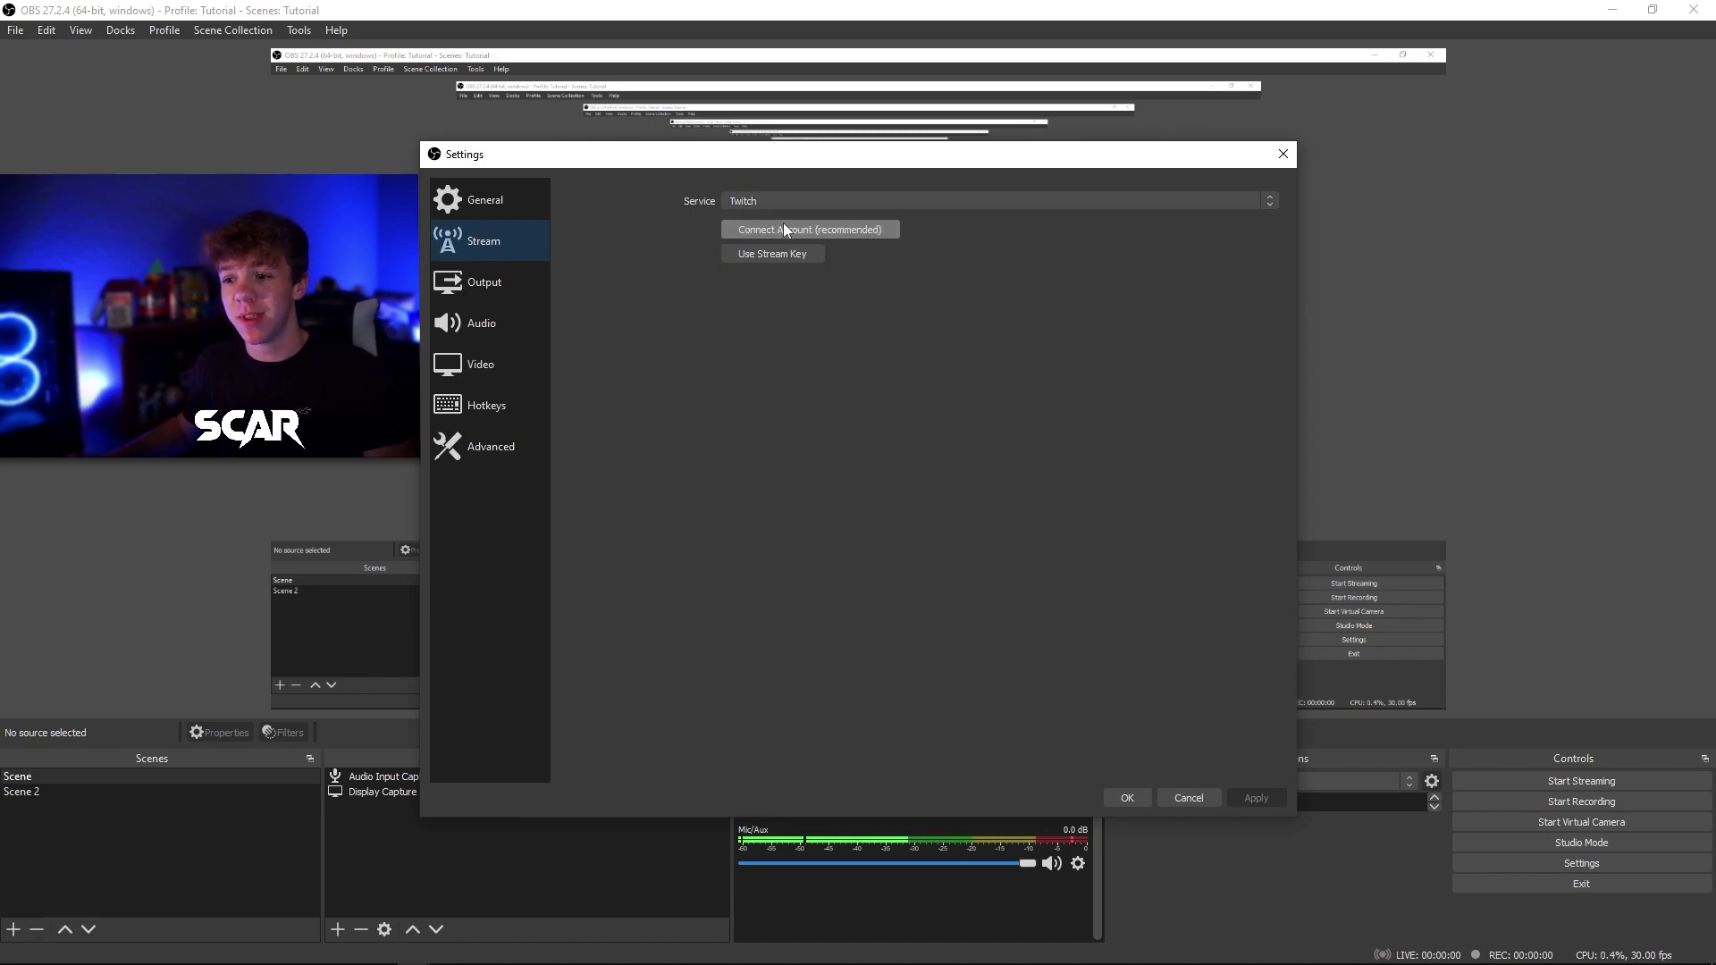
Step: Set the video bitrate to 6000 Kbps and keep the Hardware (NVENC) encoder
left_click(483, 282)
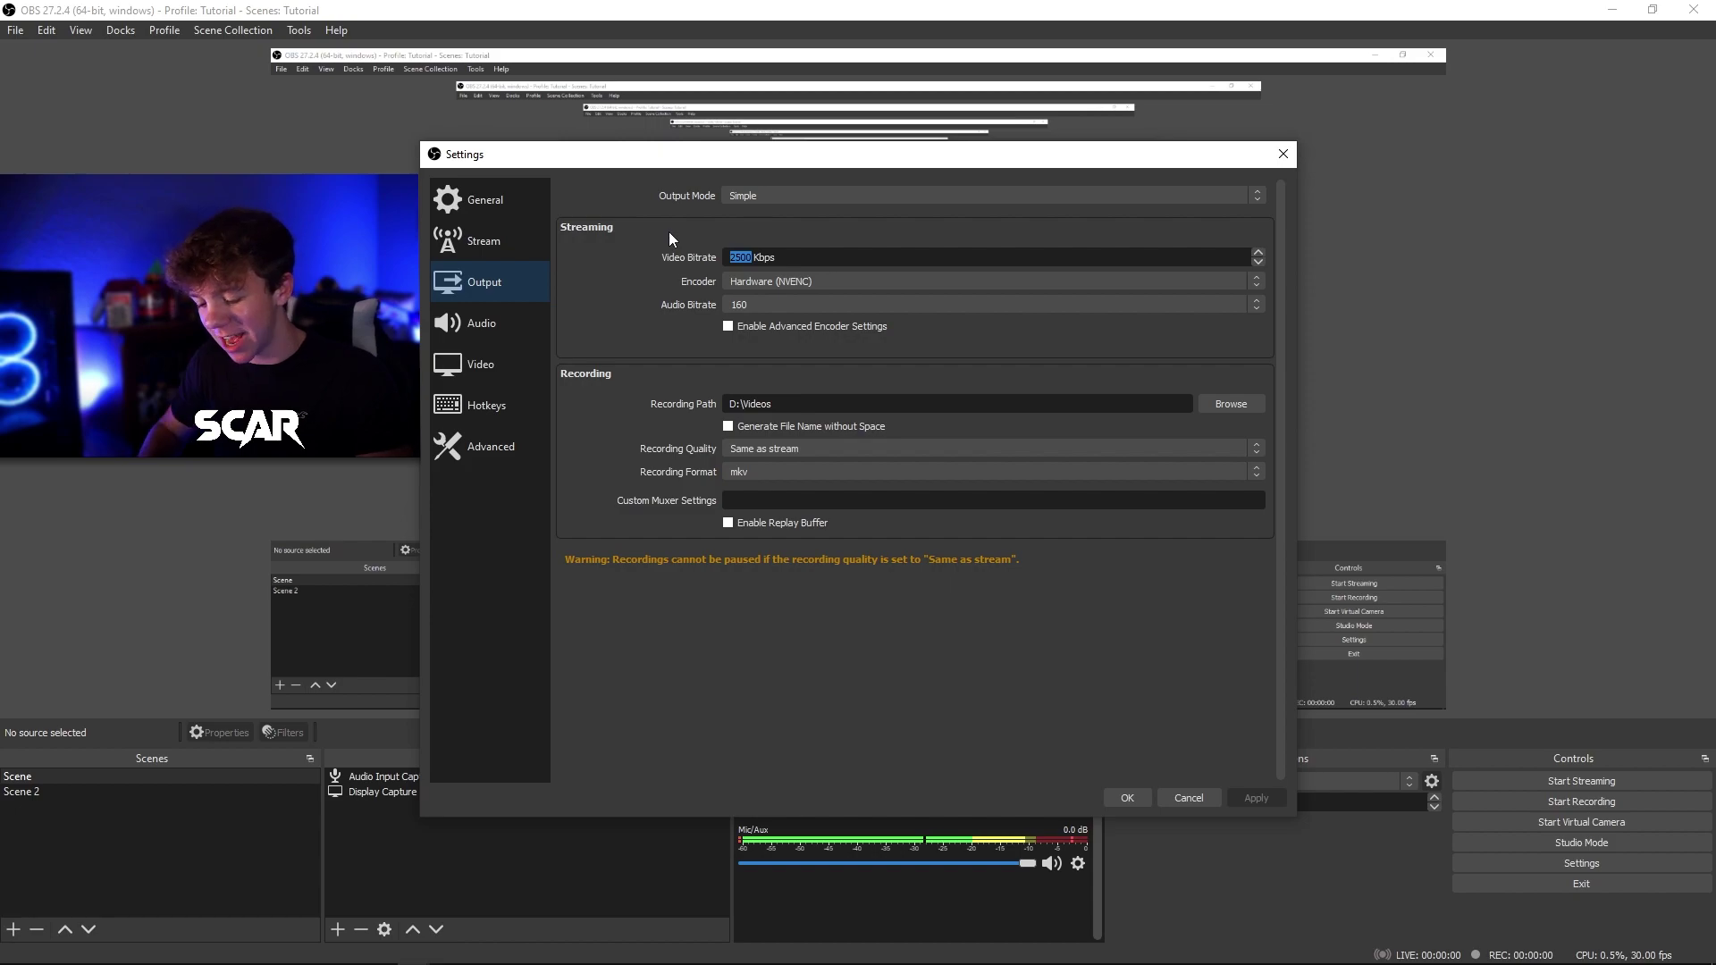
type("6000")
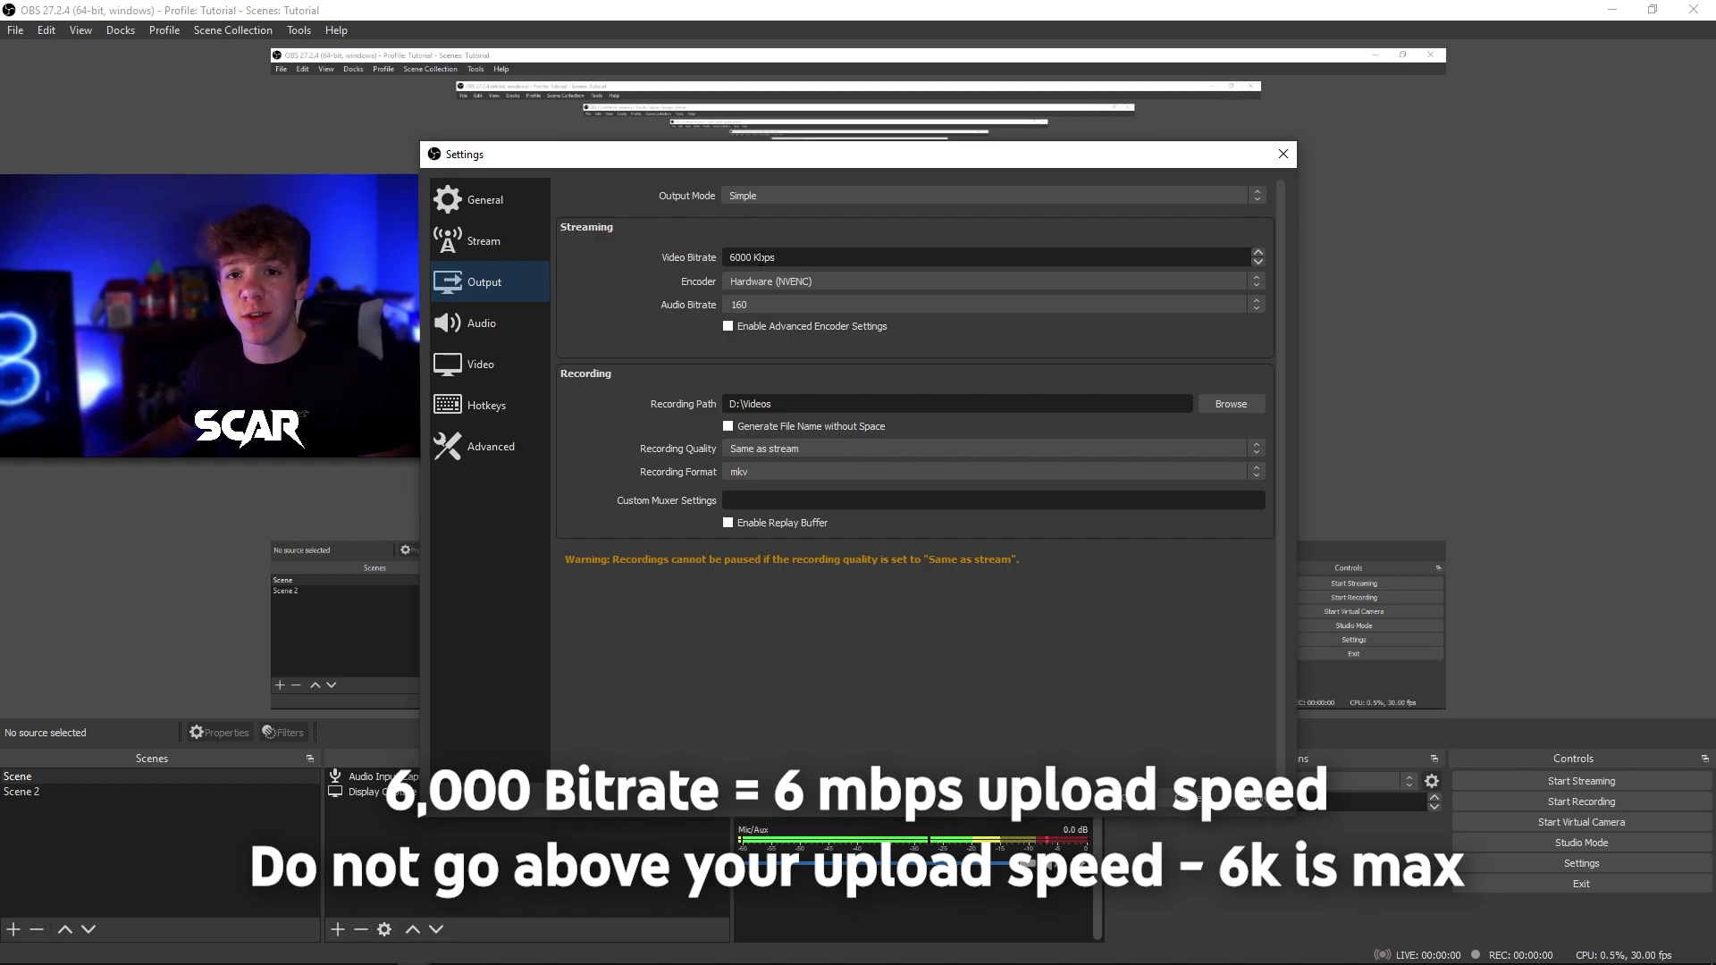
left_click(753, 283)
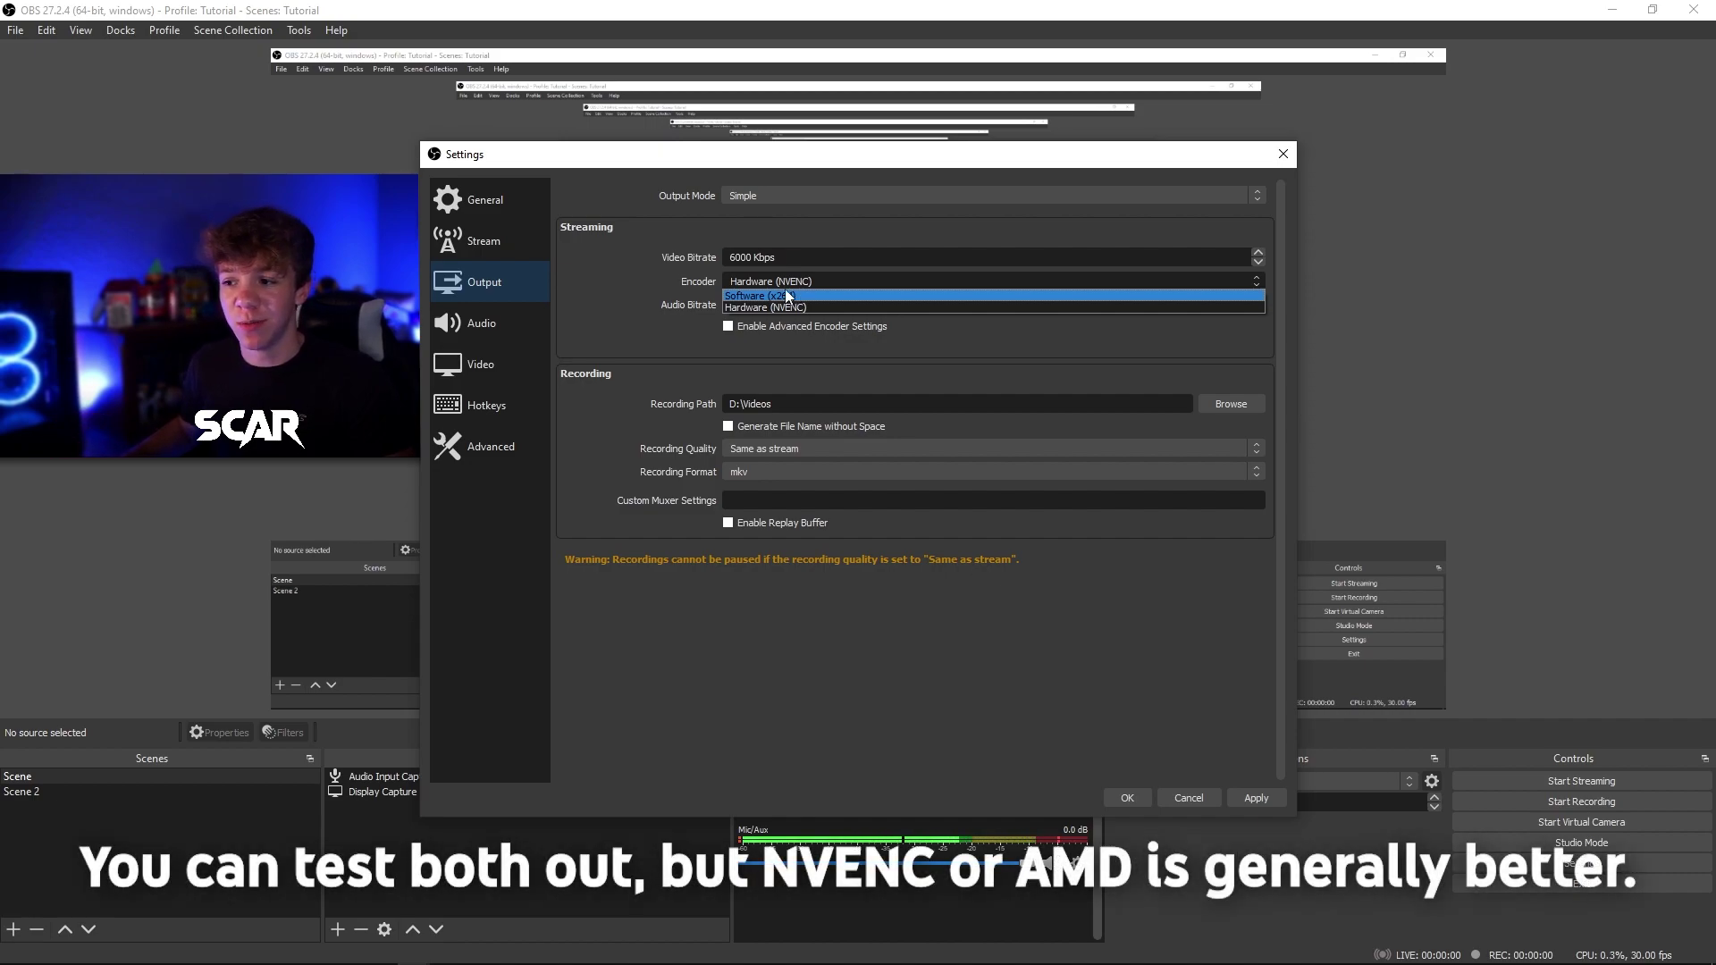
left_click(679, 347)
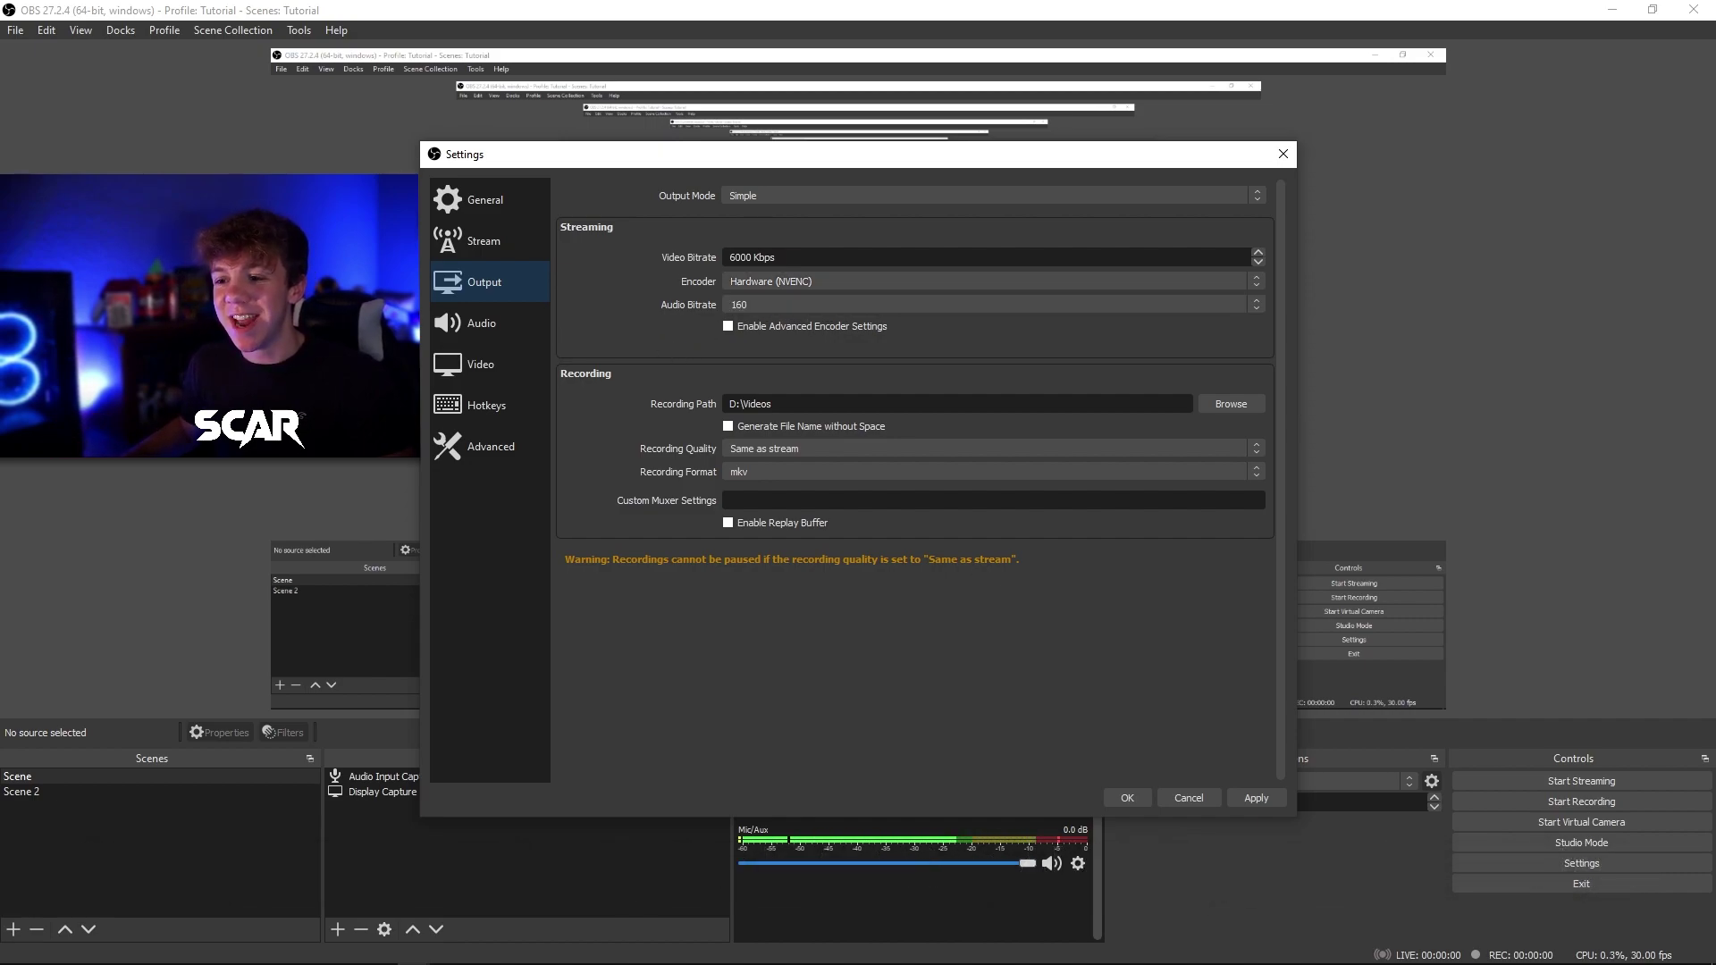
Step: Use the Lanczos downscale filter and 60 FPS for 1280x720 output, then apply and close
left_click(481, 363)
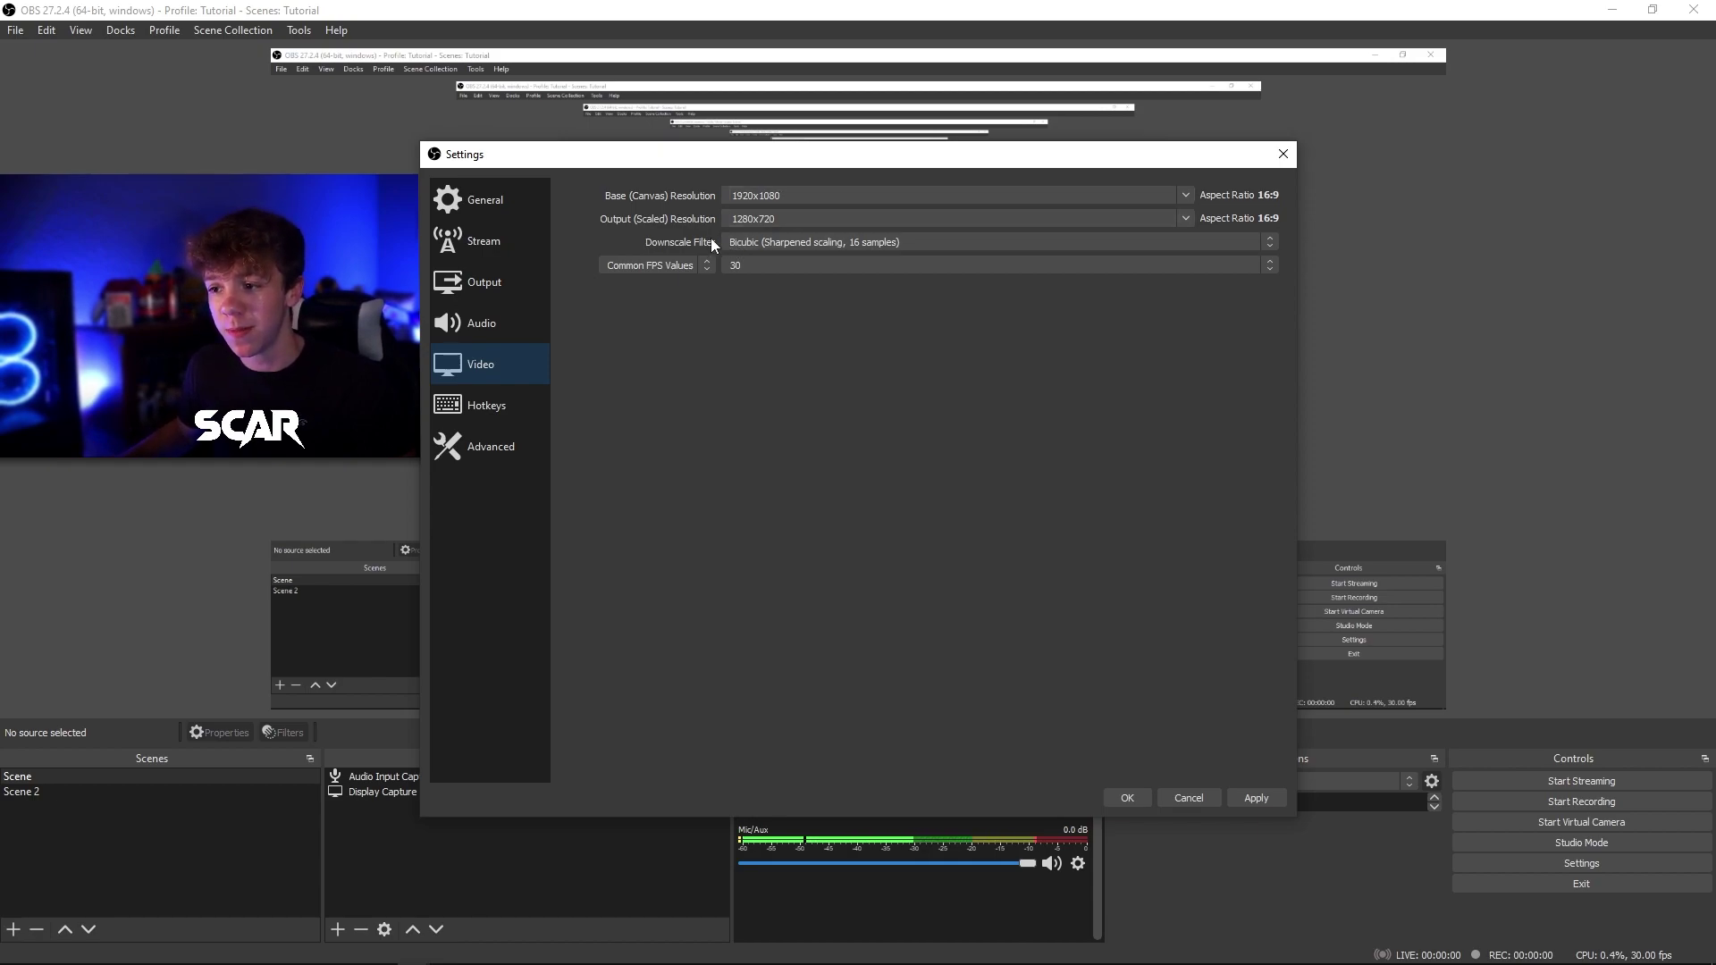
left_click(761, 239)
left_click(758, 292)
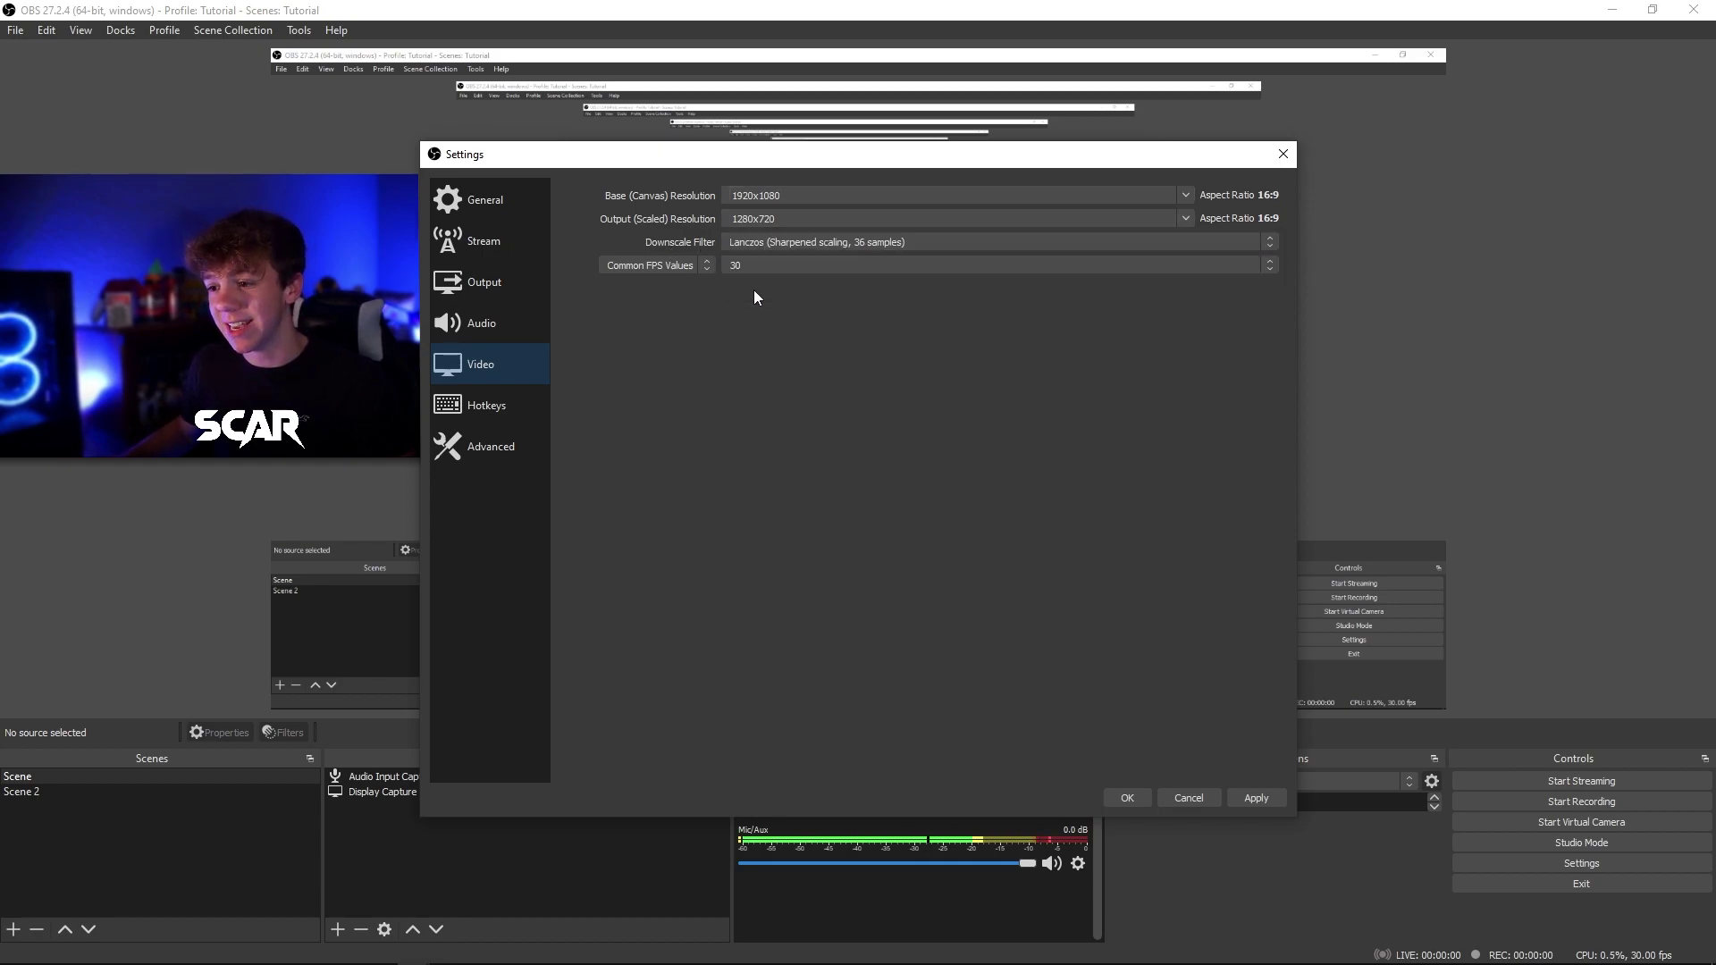
left_click(781, 265)
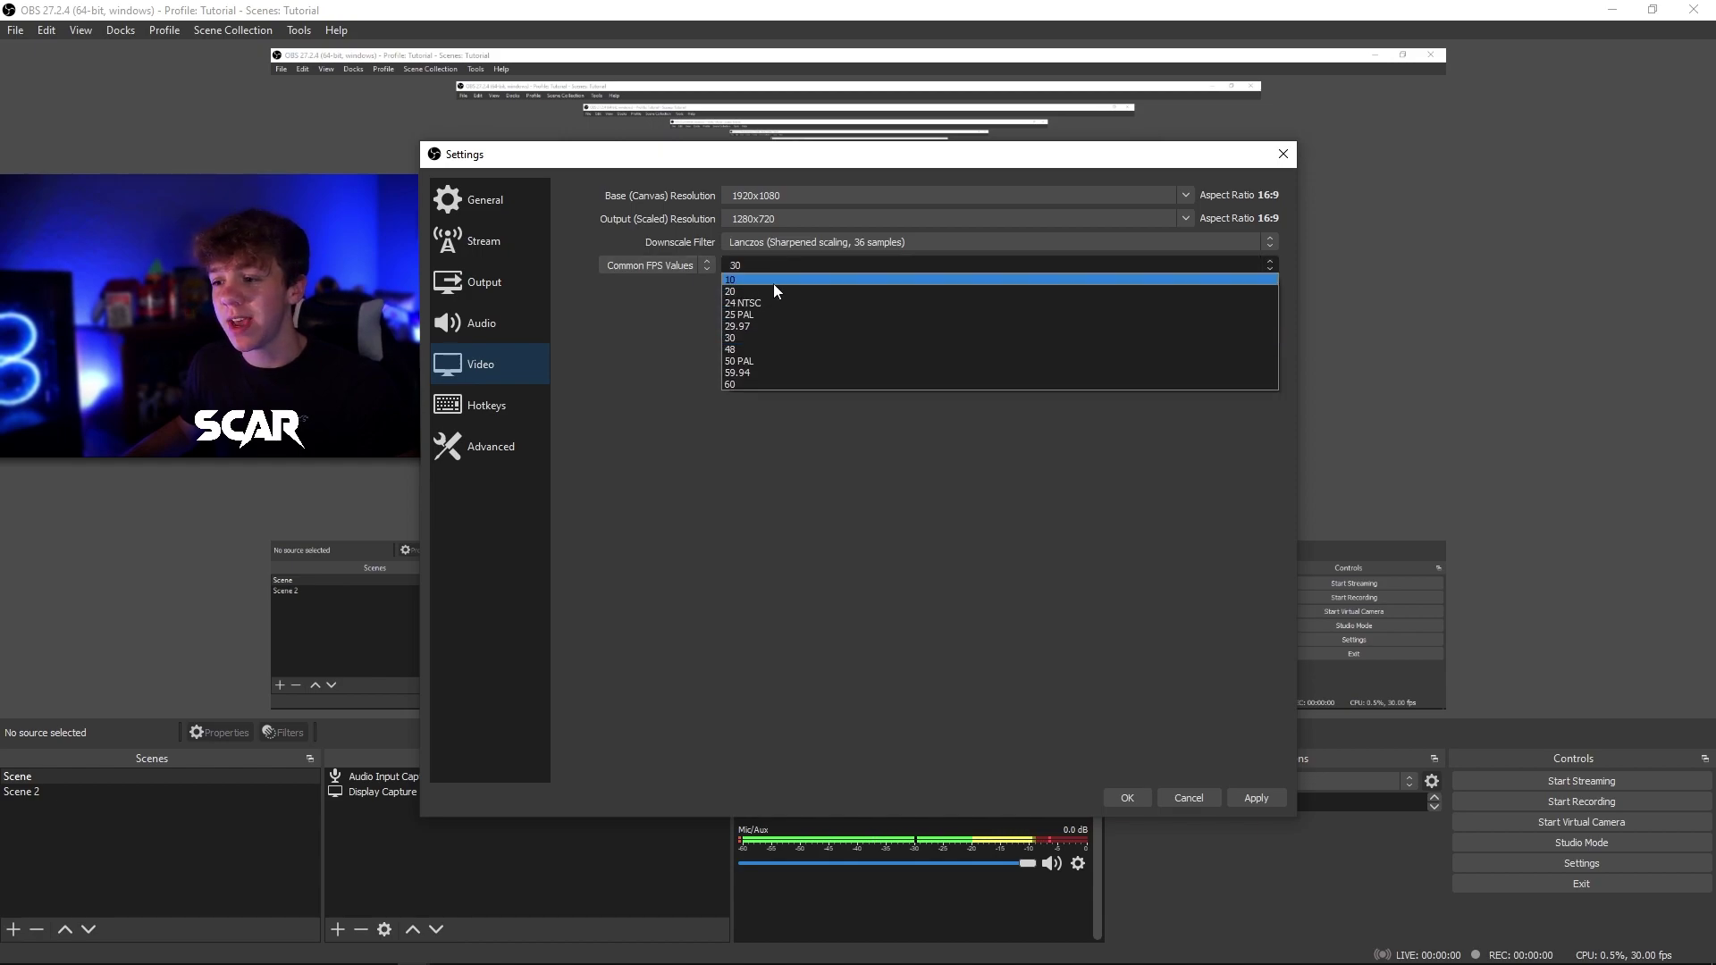
left_click(731, 382)
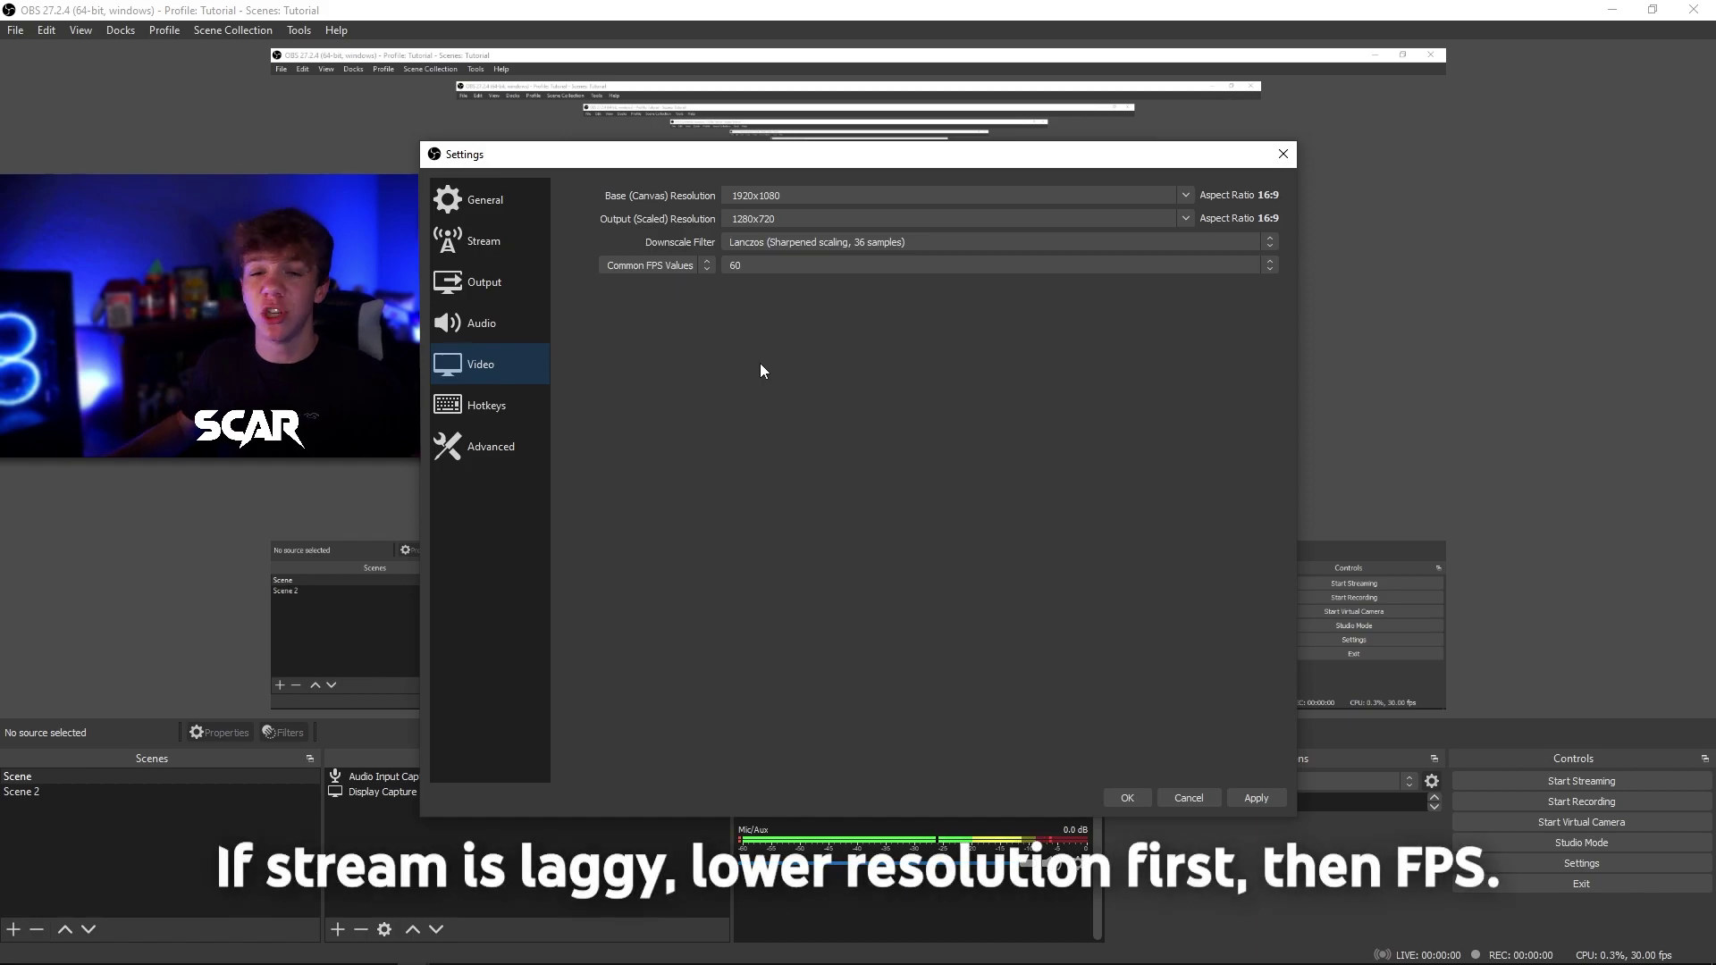
left_click(1253, 796)
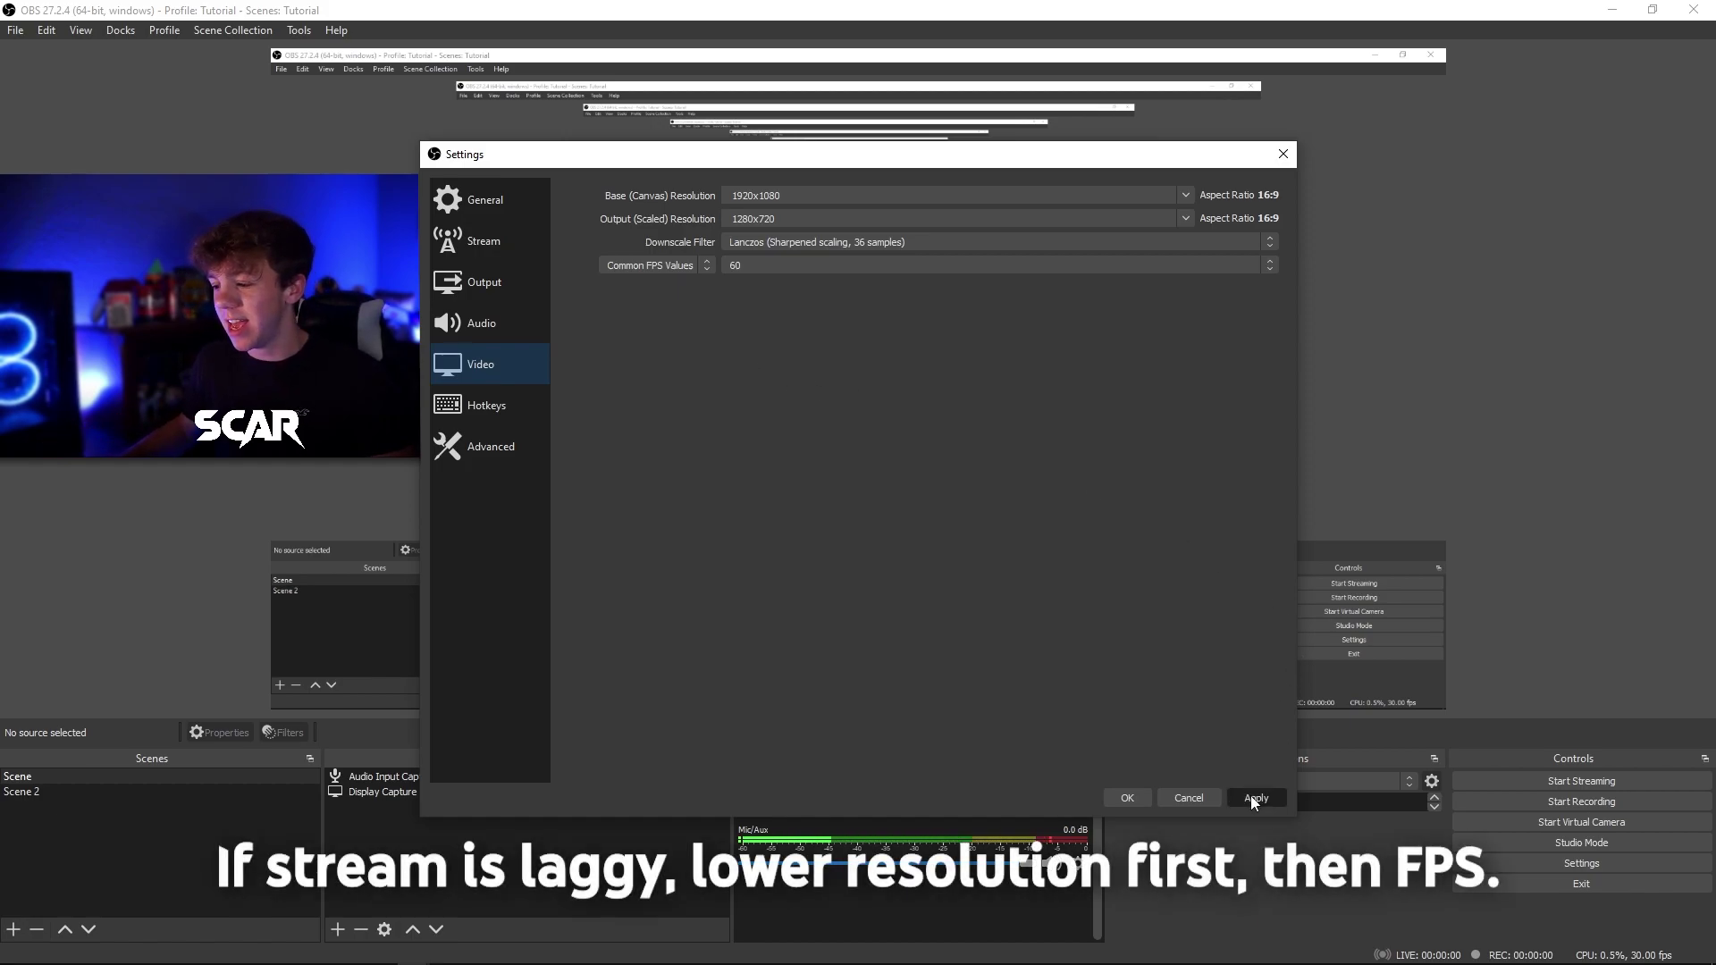